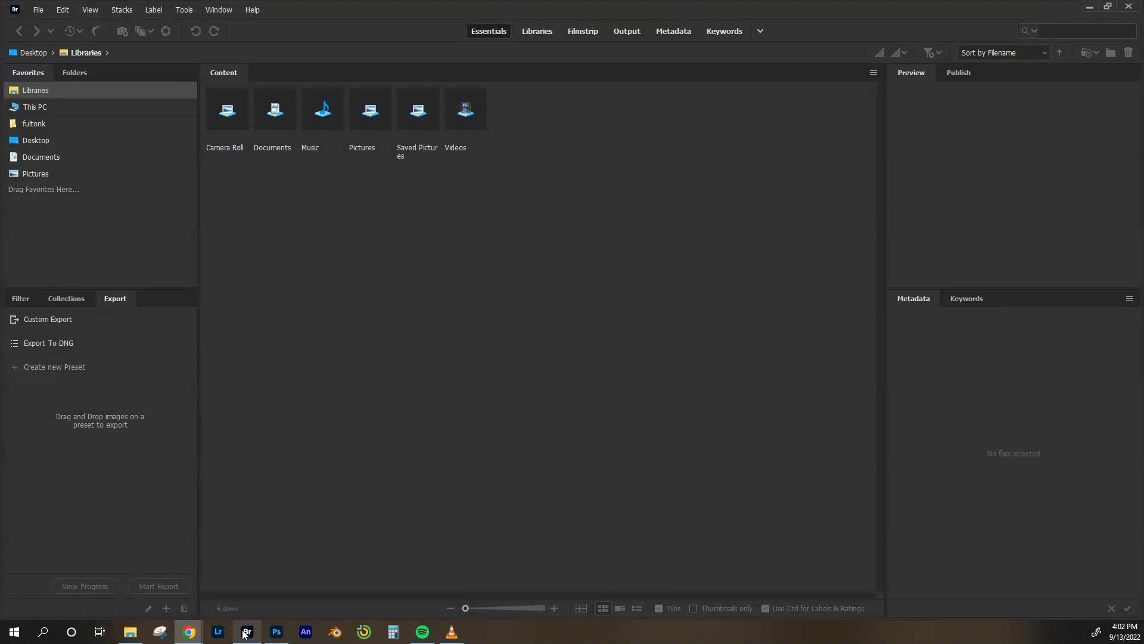
- Check the Adobe Bridge 2021 entry's context options in the Start menu, then dismiss it
{"action": "mouse_move", "coordinate": [250, 637]}
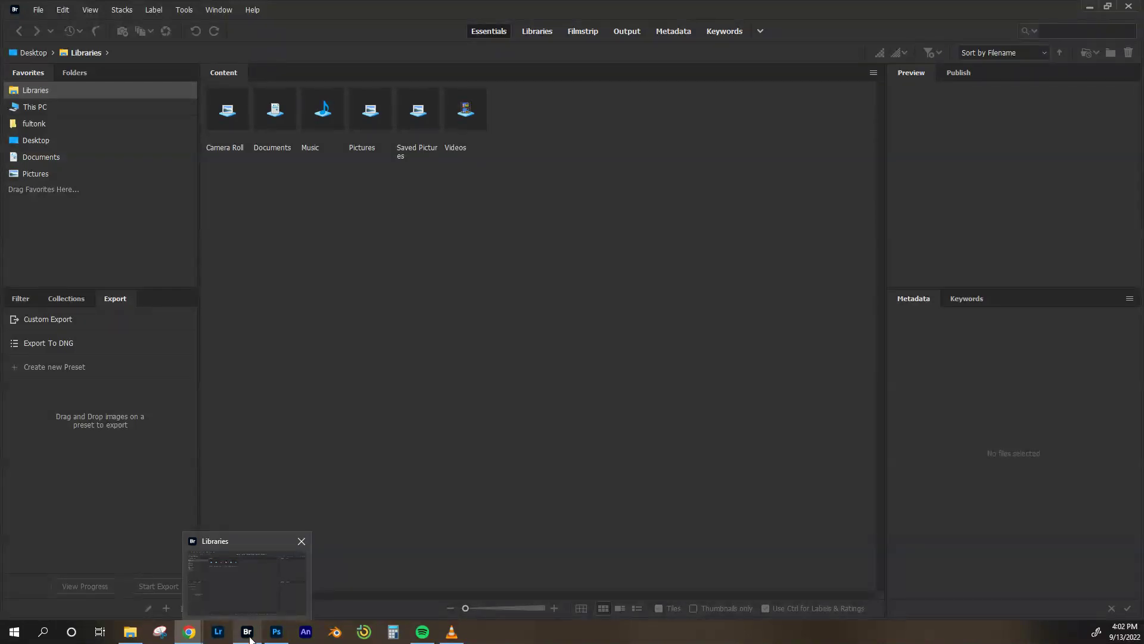
{"action": "left_click", "coordinate": [15, 635]}
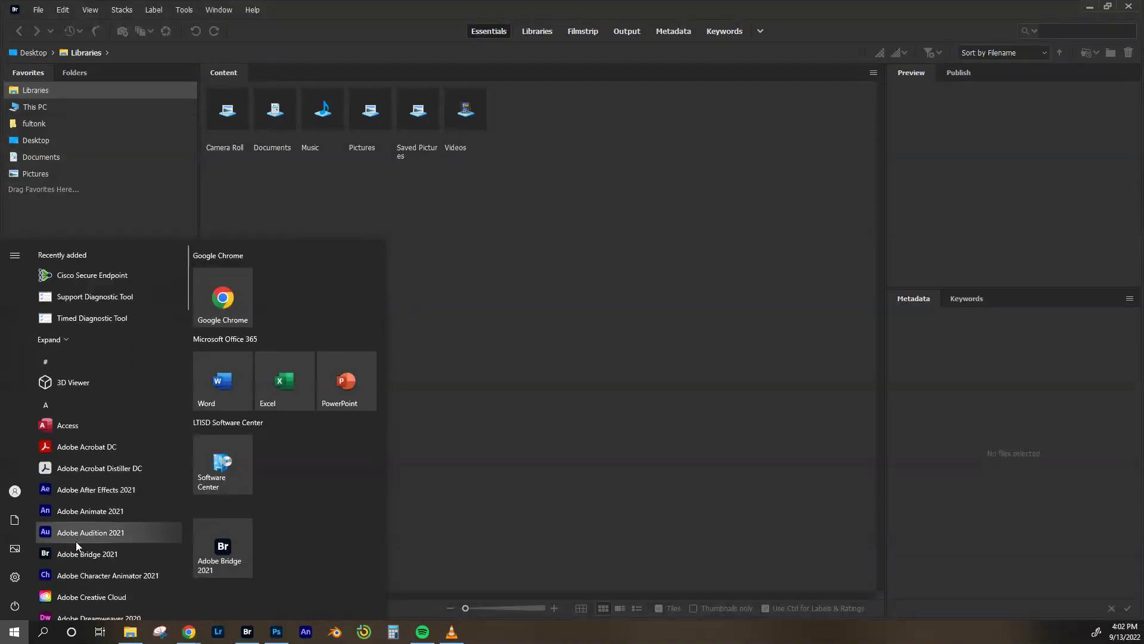
{"action": "scroll", "coordinate": [75, 543], "scroll_direction": "down", "scroll_amount": 2}
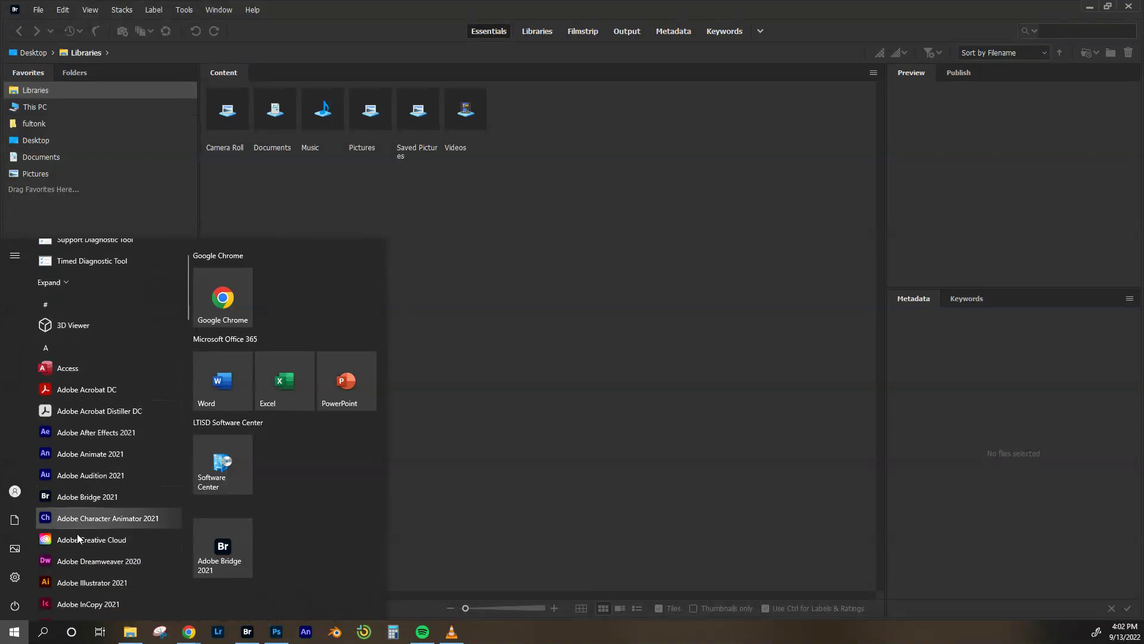
{"action": "right_click", "coordinate": [77, 498]}
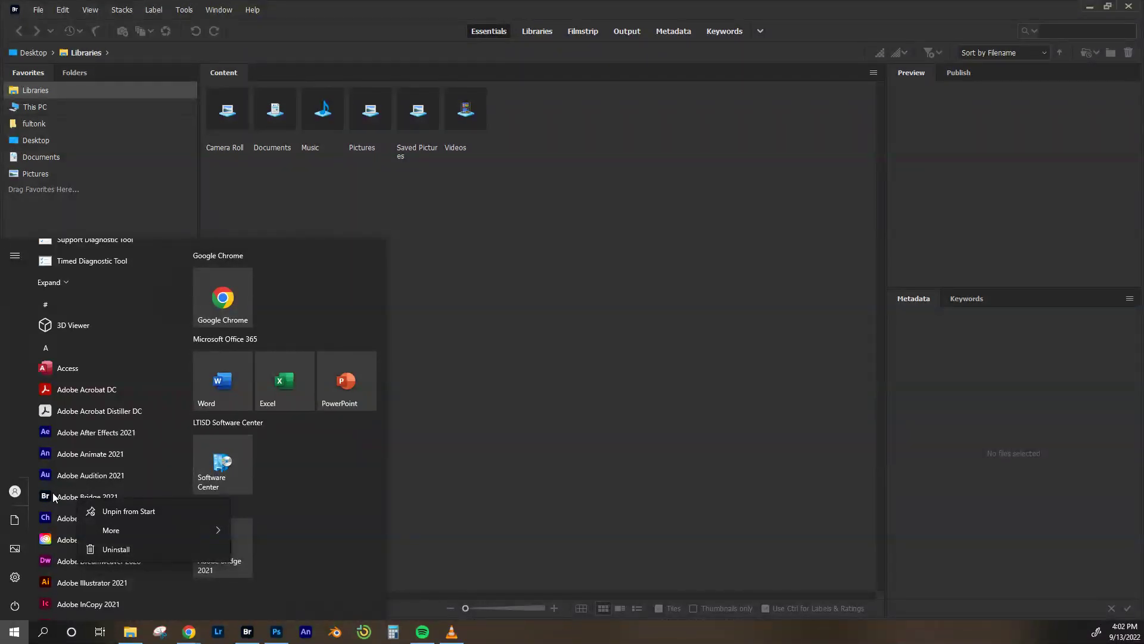
{"action": "left_click", "coordinate": [509, 444]}
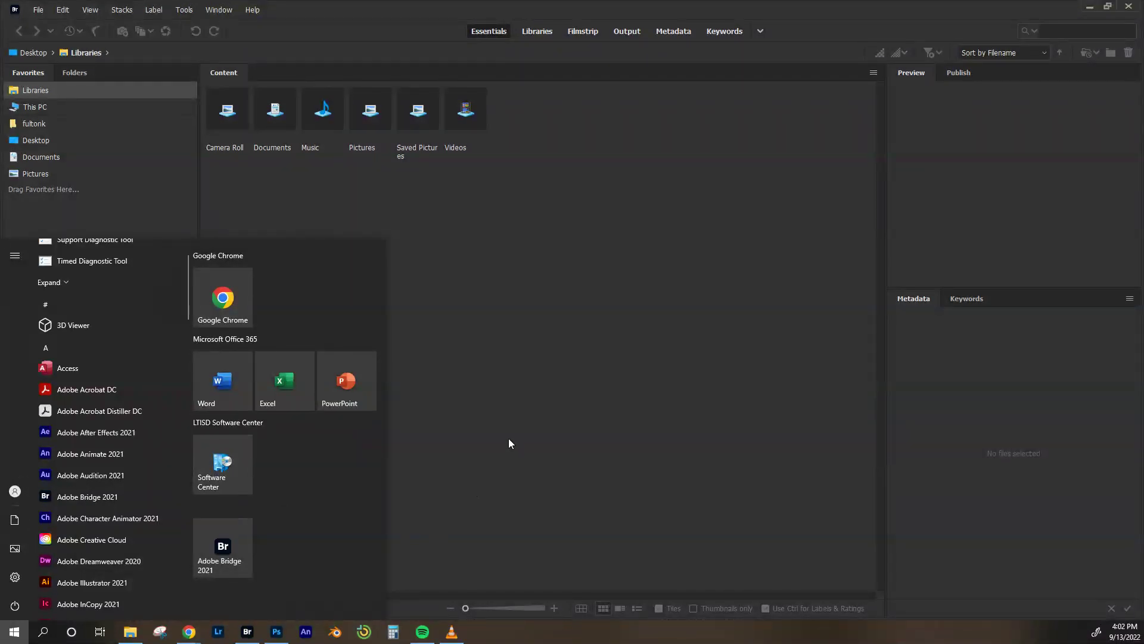
{"action": "left_click", "coordinate": [509, 447]}
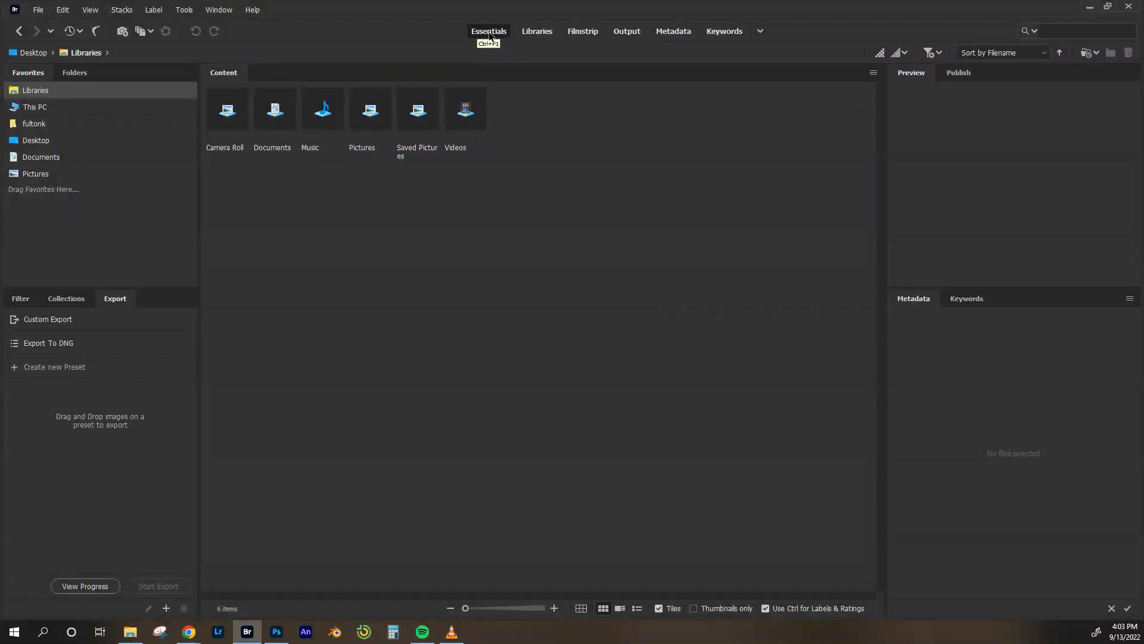
- Show the This PC locations after toggling with Libraries, and size thumbnails to fit one row
{"action": "left_click", "coordinate": [34, 107]}
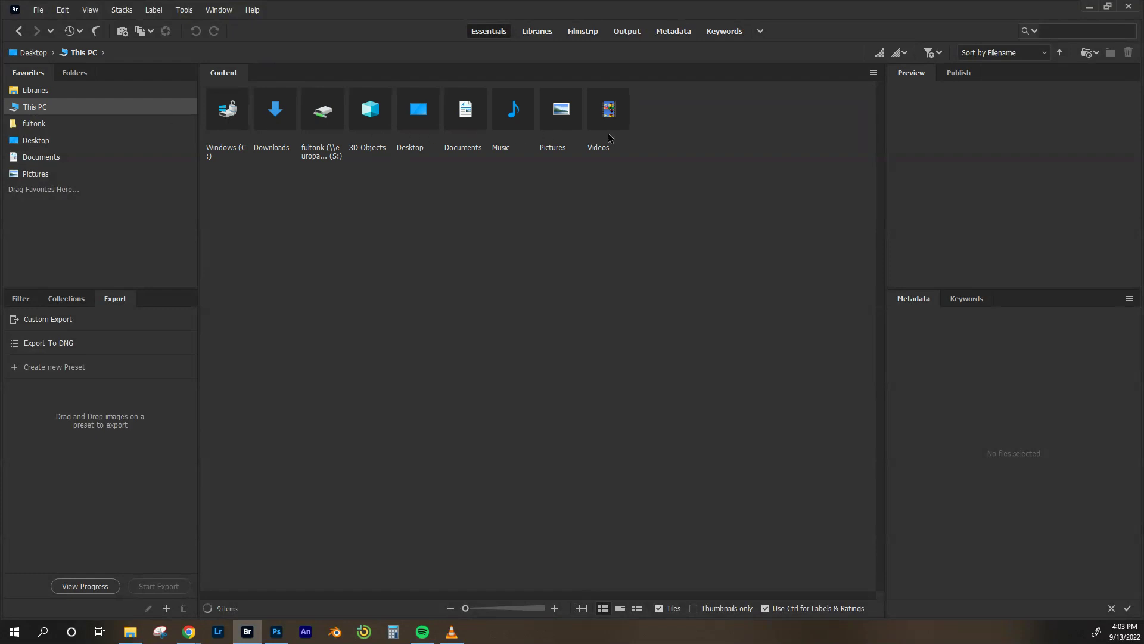
{"action": "left_click", "coordinate": [47, 94]}
{"action": "left_click", "coordinate": [43, 108]}
{"action": "left_click", "coordinate": [46, 95]}
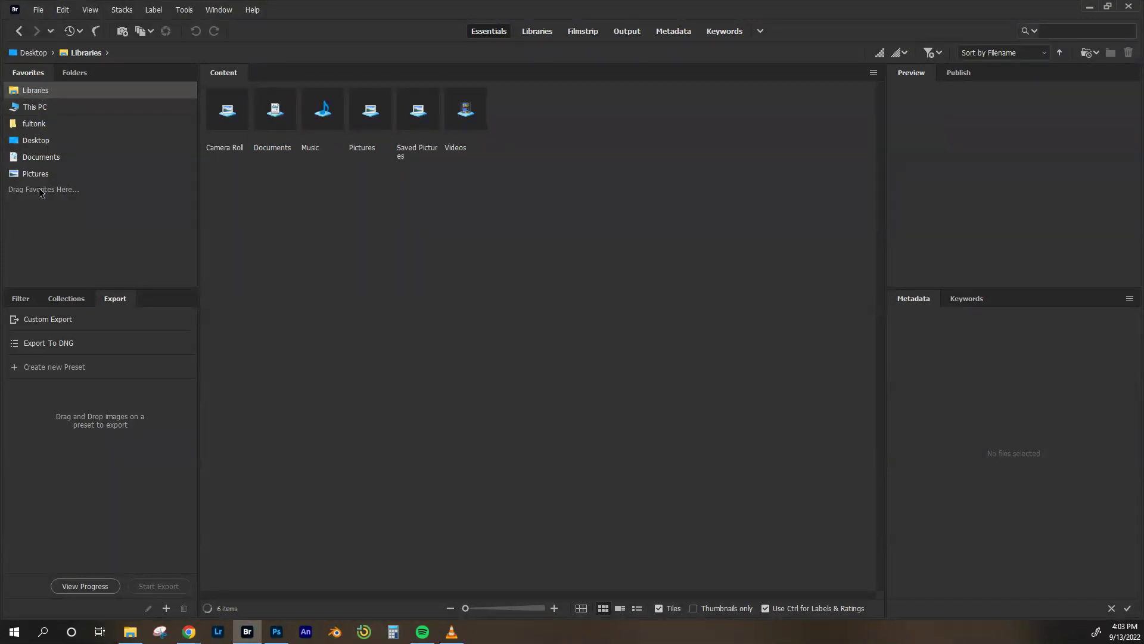
{"action": "left_click", "coordinate": [34, 108]}
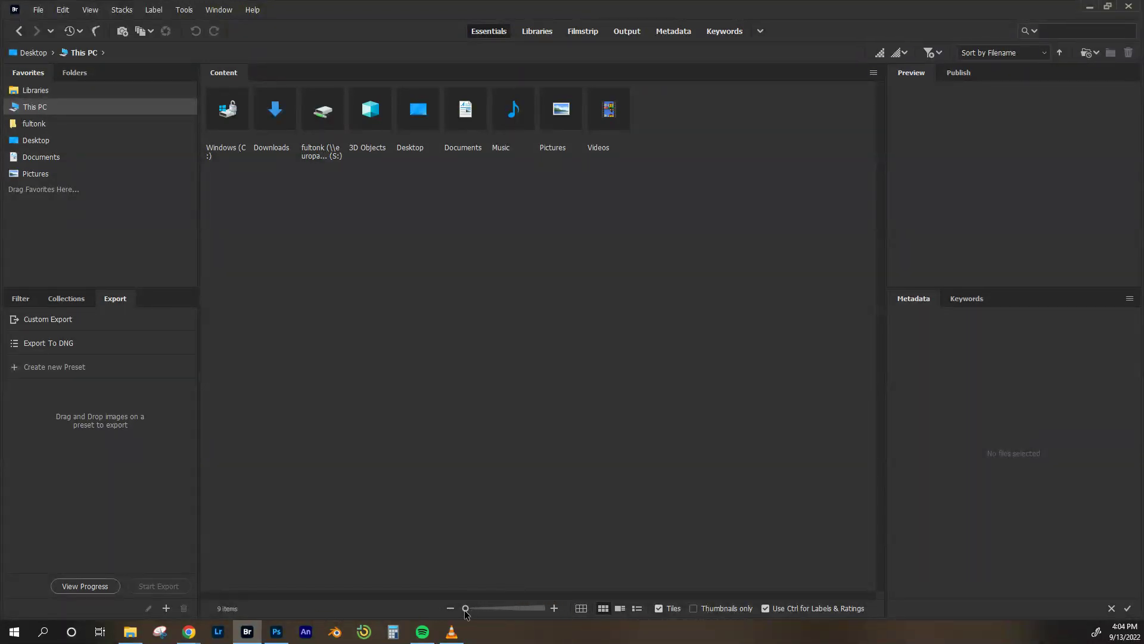
{"action": "left_click_drag", "start_coordinate": [465, 608], "coordinate": [476, 610]}
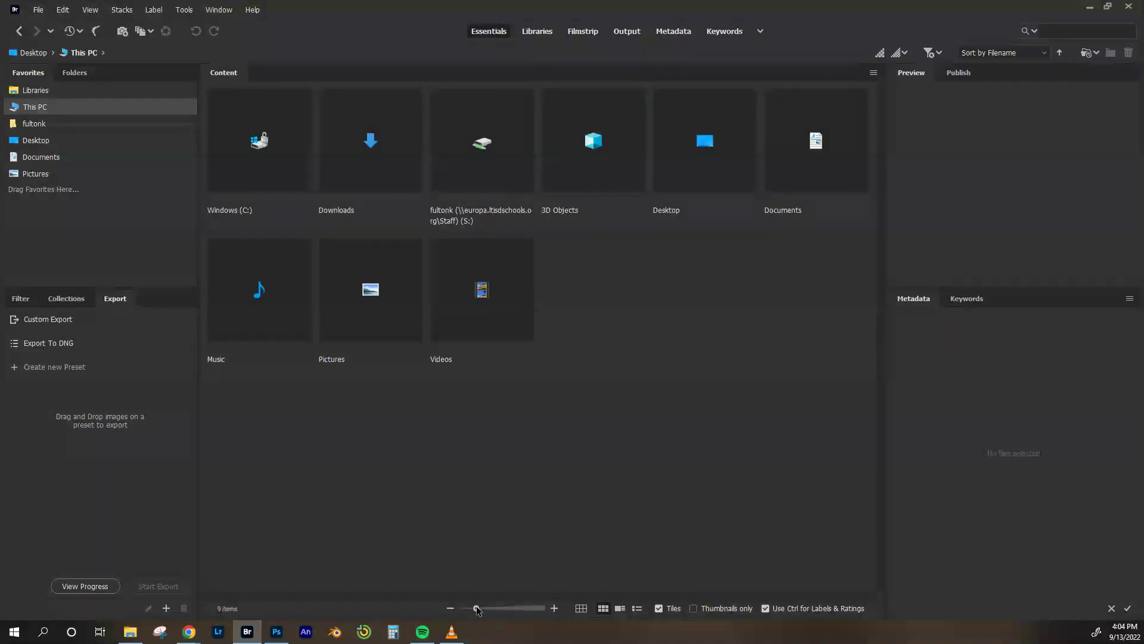
{"action": "left_click_drag", "start_coordinate": [476, 609], "coordinate": [472, 610]}
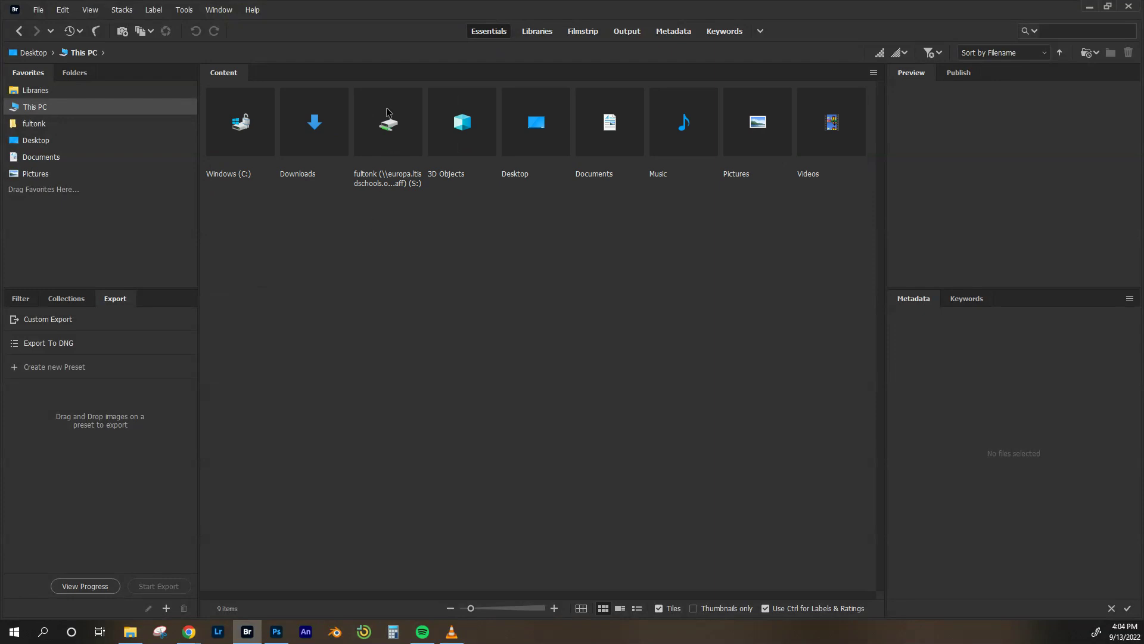
- Open the S: network drive, then its sample folder with its 22 images
{"action": "double_click", "coordinate": [387, 128]}
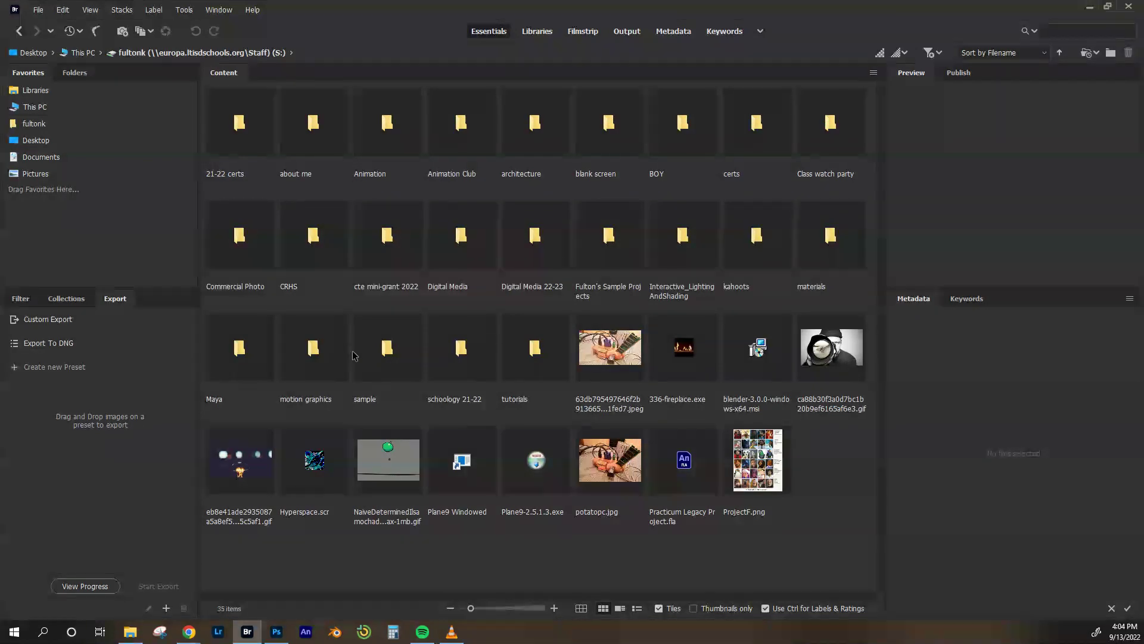
{"action": "double_click", "coordinate": [385, 356]}
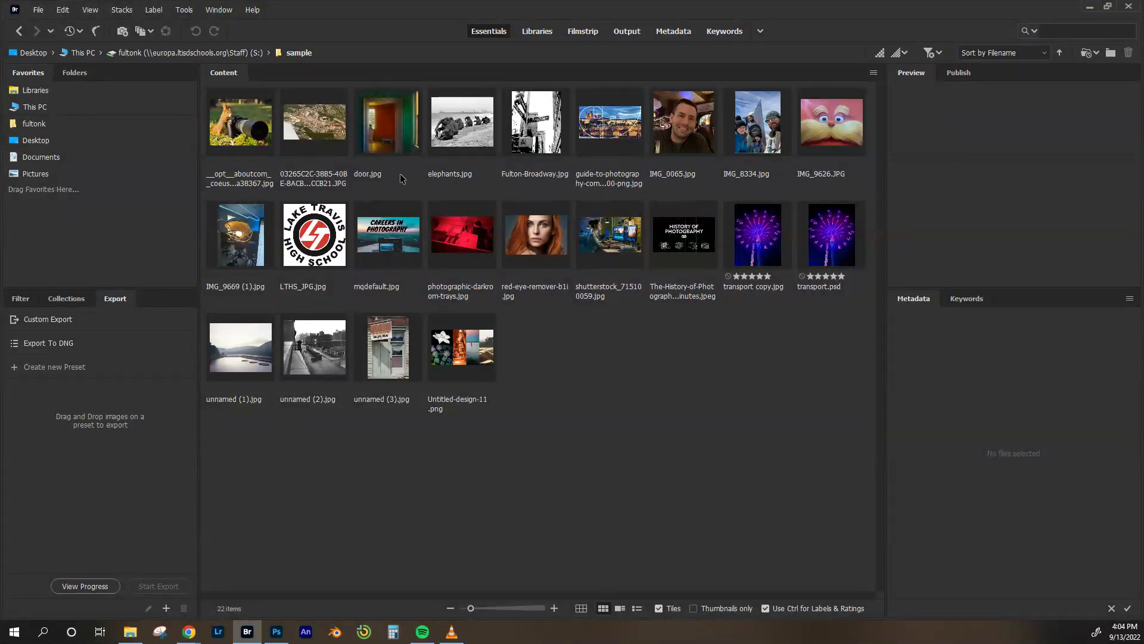
{"action": "left_click", "coordinate": [373, 178]}
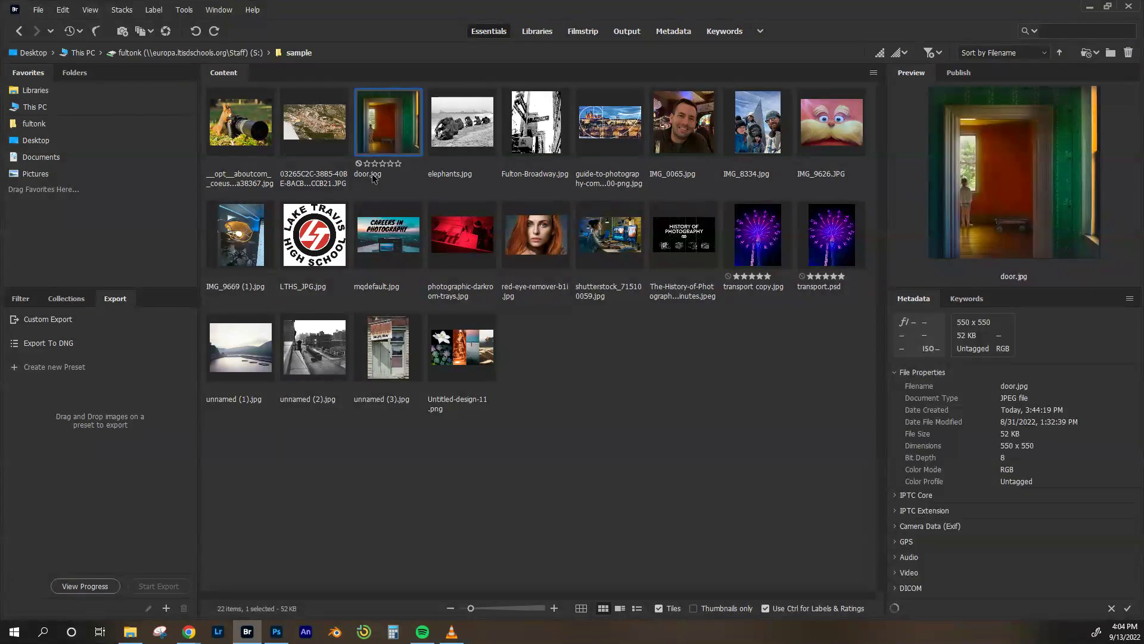
{"action": "left_click", "coordinate": [374, 174]}
{"action": "left_click", "coordinate": [536, 417]}
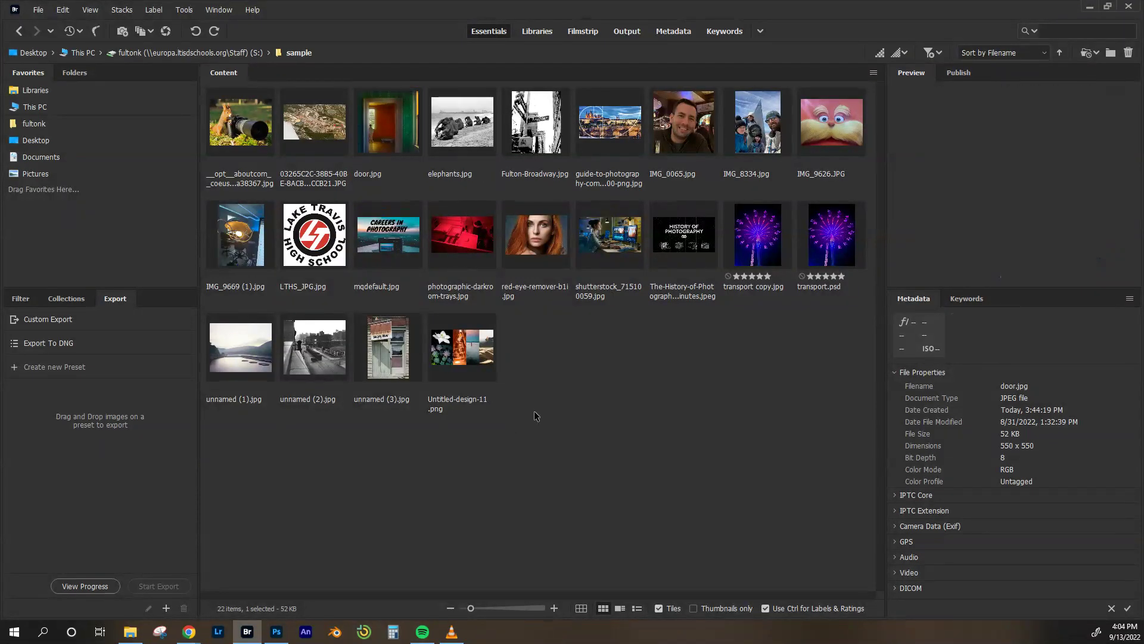
{"action": "left_click", "coordinate": [385, 143]}
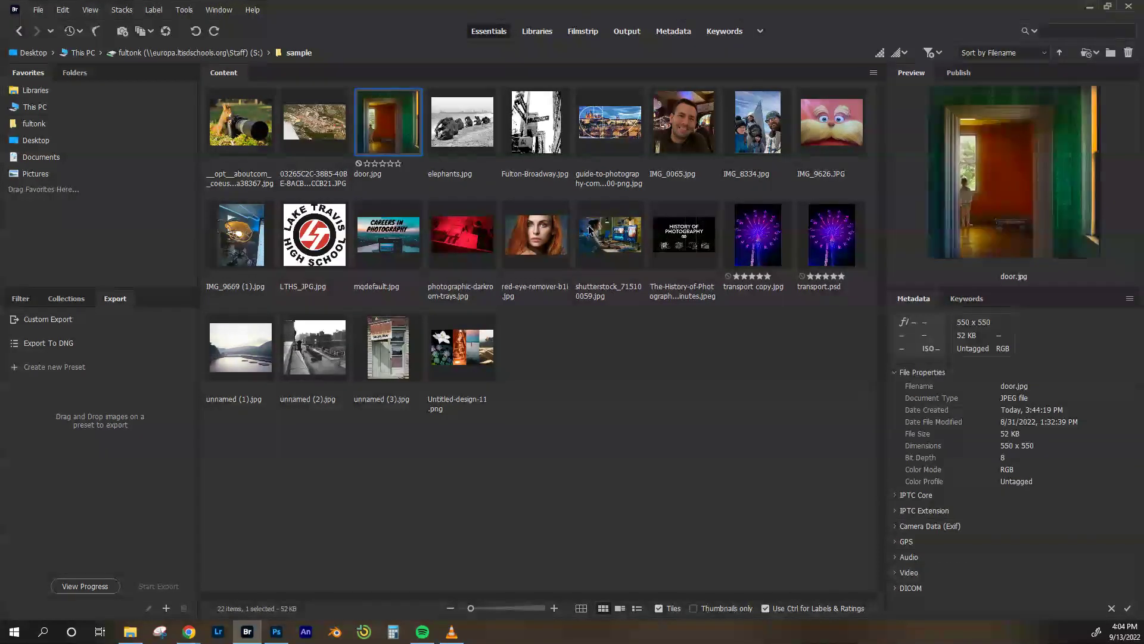
{"action": "left_click", "coordinate": [752, 133]}
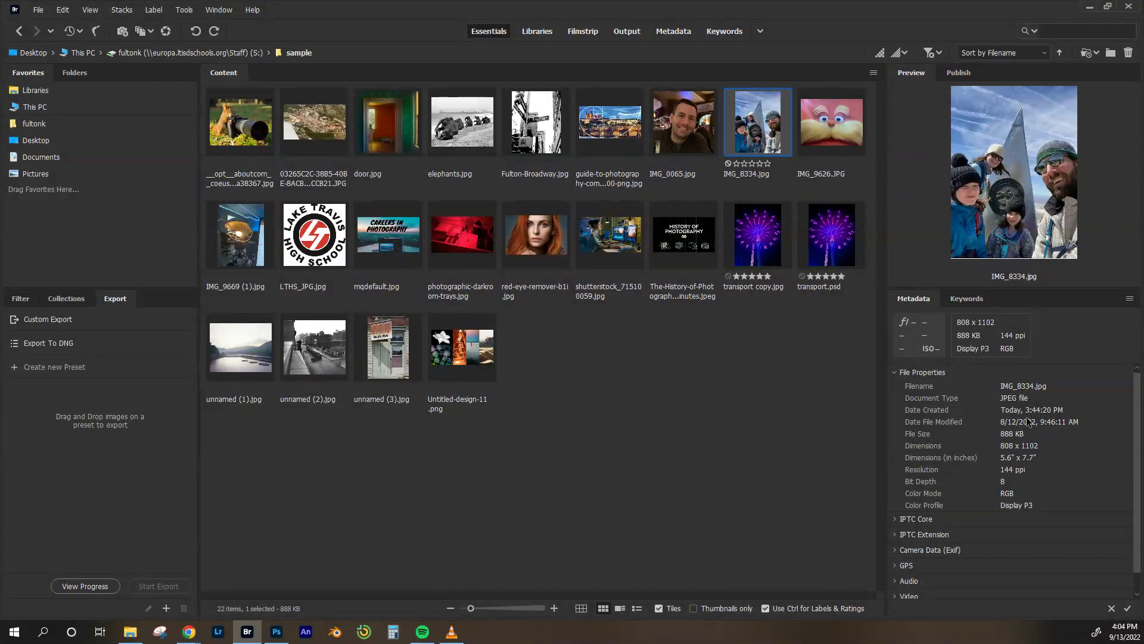
{"action": "left_click", "coordinate": [246, 128]}
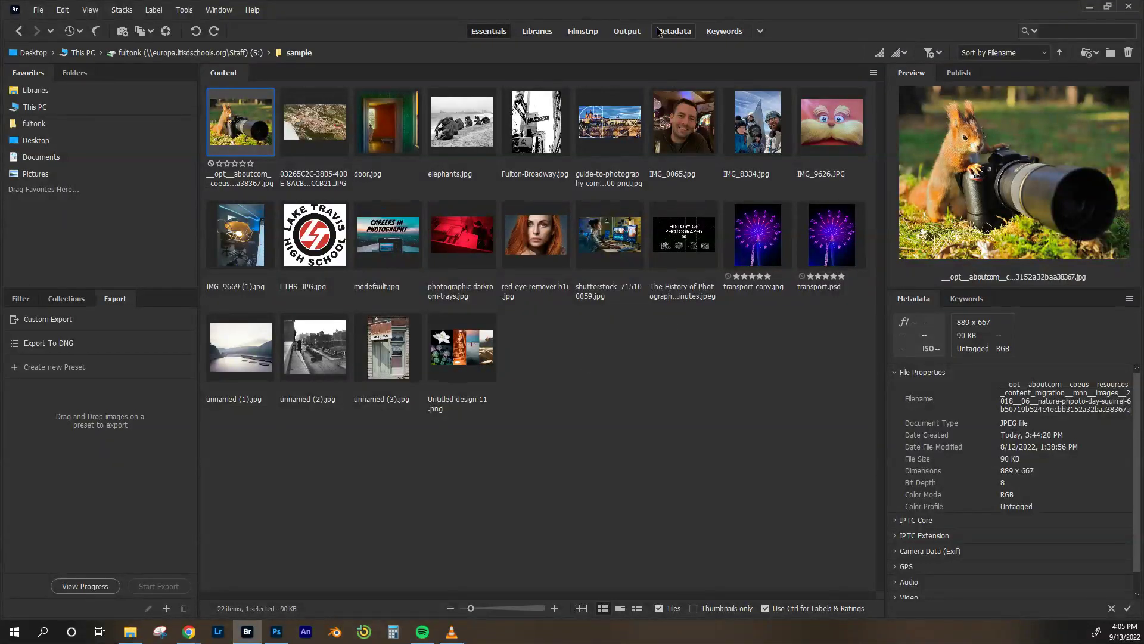
{"action": "left_click", "coordinate": [626, 32]}
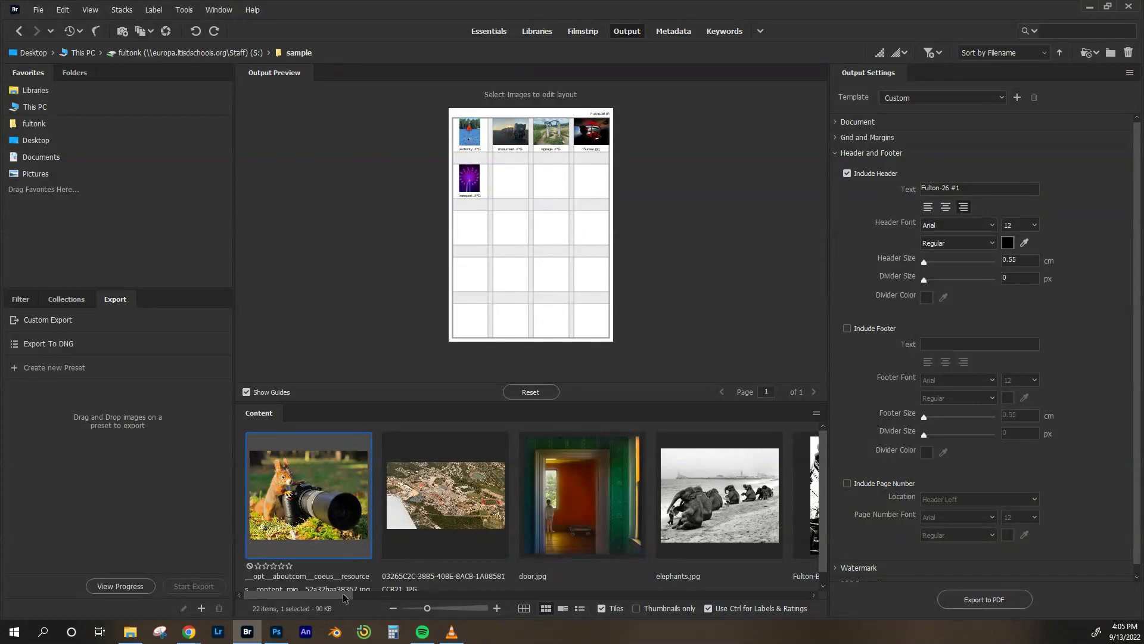
- Shrink the Output filmstrip thumbnails, return to Essentials, and select all 22 images
{"action": "left_click_drag", "start_coordinate": [347, 595], "coordinate": [754, 613]}
{"action": "left_click_drag", "start_coordinate": [427, 609], "coordinate": [410, 614]}
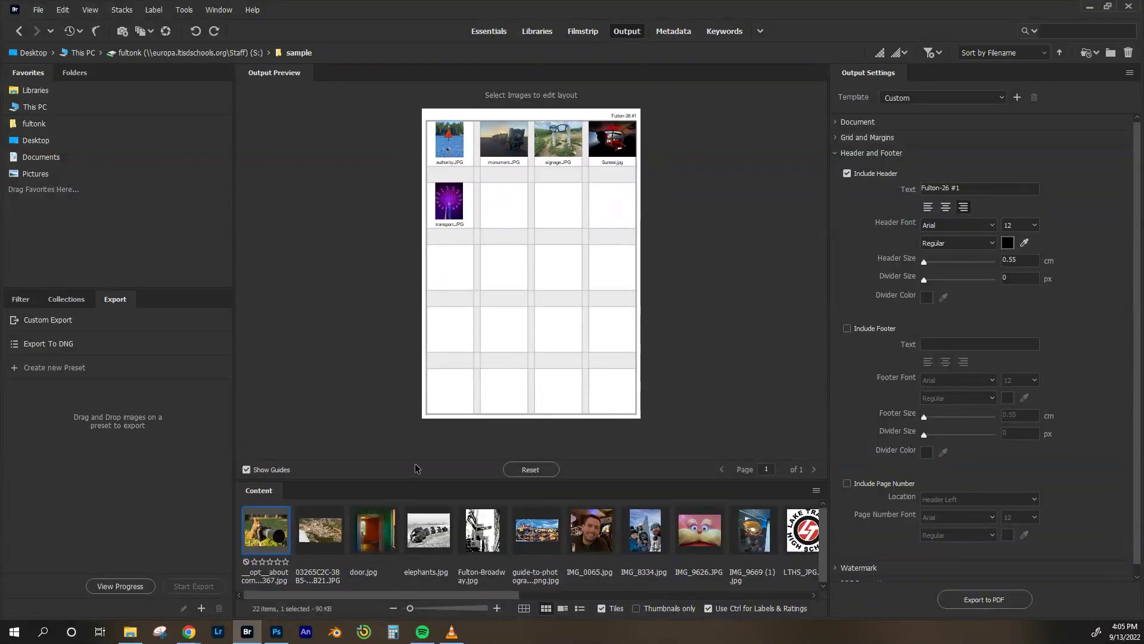
{"action": "mouse_move", "coordinate": [421, 479]}
{"action": "left_mouse_down"}
{"action": "mouse_move", "coordinate": [421, 393]}
{"action": "mouse_move", "coordinate": [420, 492]}
{"action": "mouse_move", "coordinate": [422, 475]}
{"action": "left_mouse_up"}
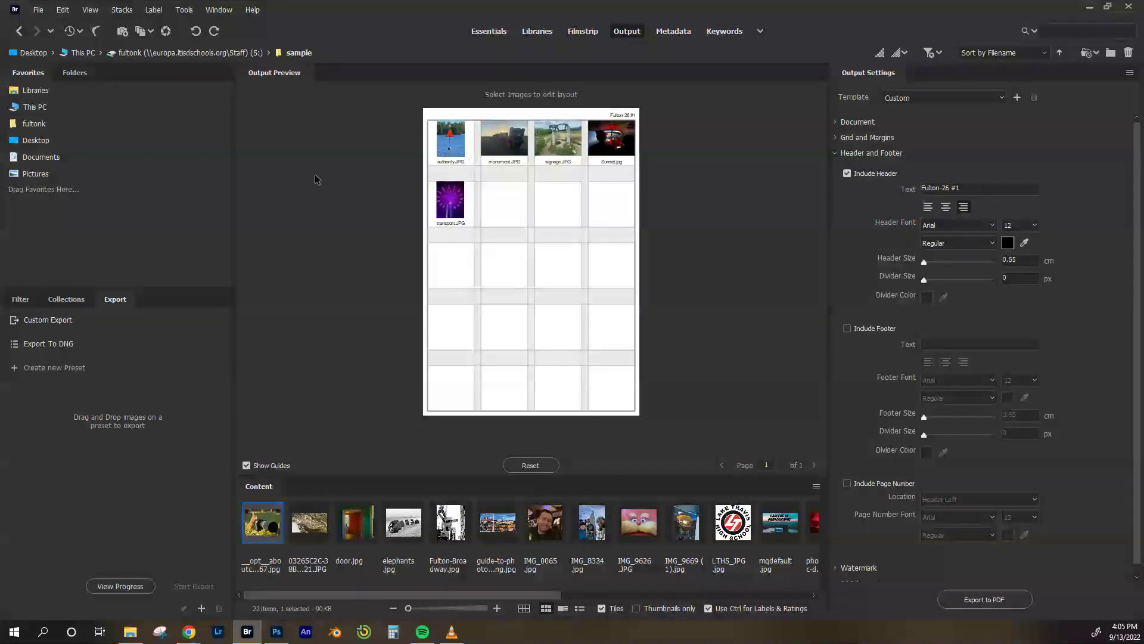
{"action": "left_click", "coordinate": [499, 33]}
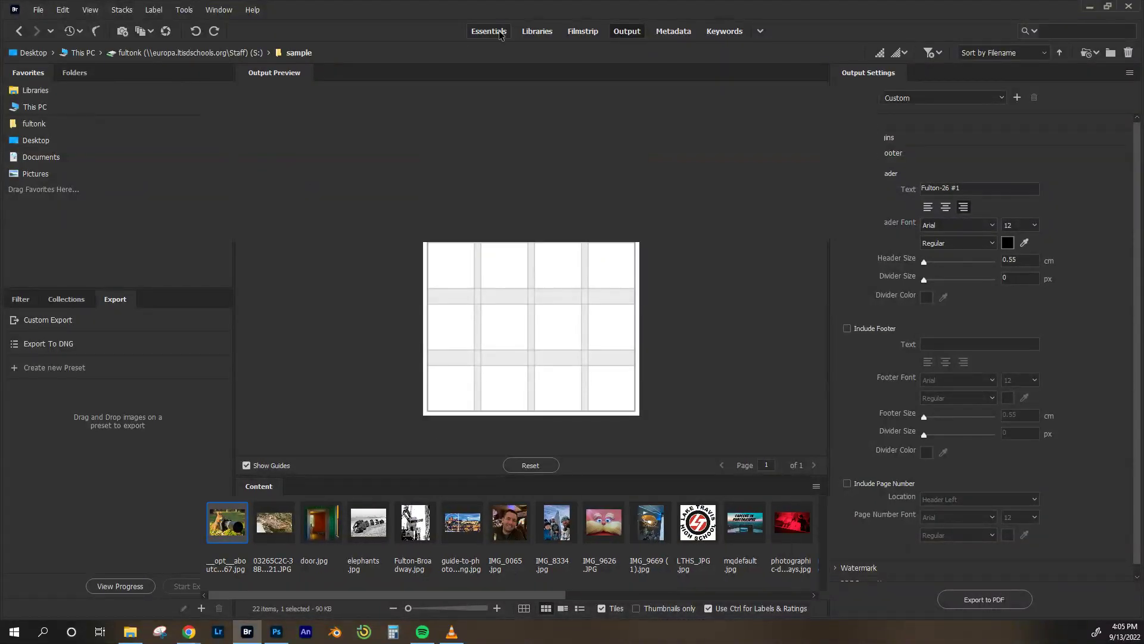
{"action": "key", "text": "ctrl+a"}
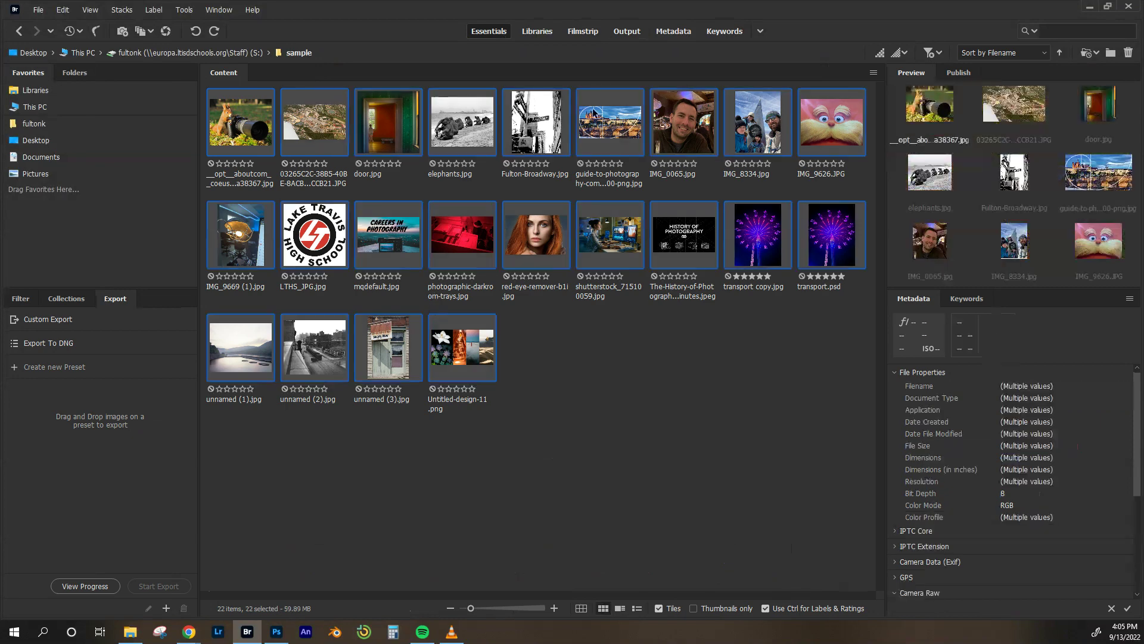
- Switch to the Output workspace, scroll the Content filmstrip, and drag the selected images toward the page
{"action": "left_click", "coordinate": [627, 32]}
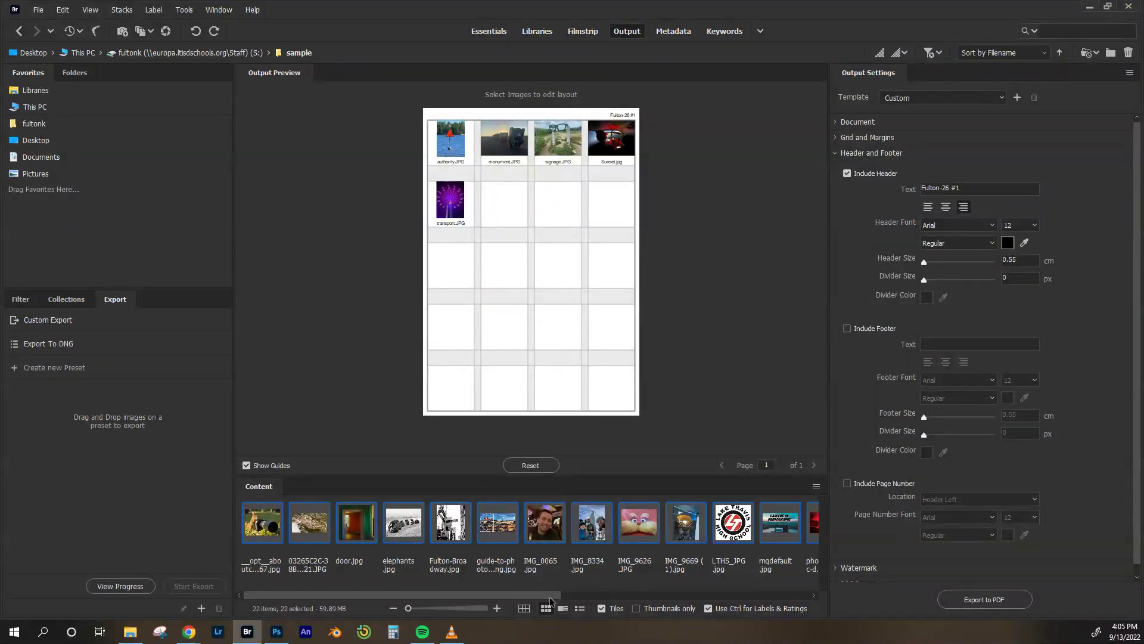
{"action": "left_click", "coordinate": [680, 595]}
{"action": "left_click_drag", "start_coordinate": [679, 597], "coordinate": [461, 598]}
{"action": "left_click_drag", "start_coordinate": [388, 521], "coordinate": [531, 258]}
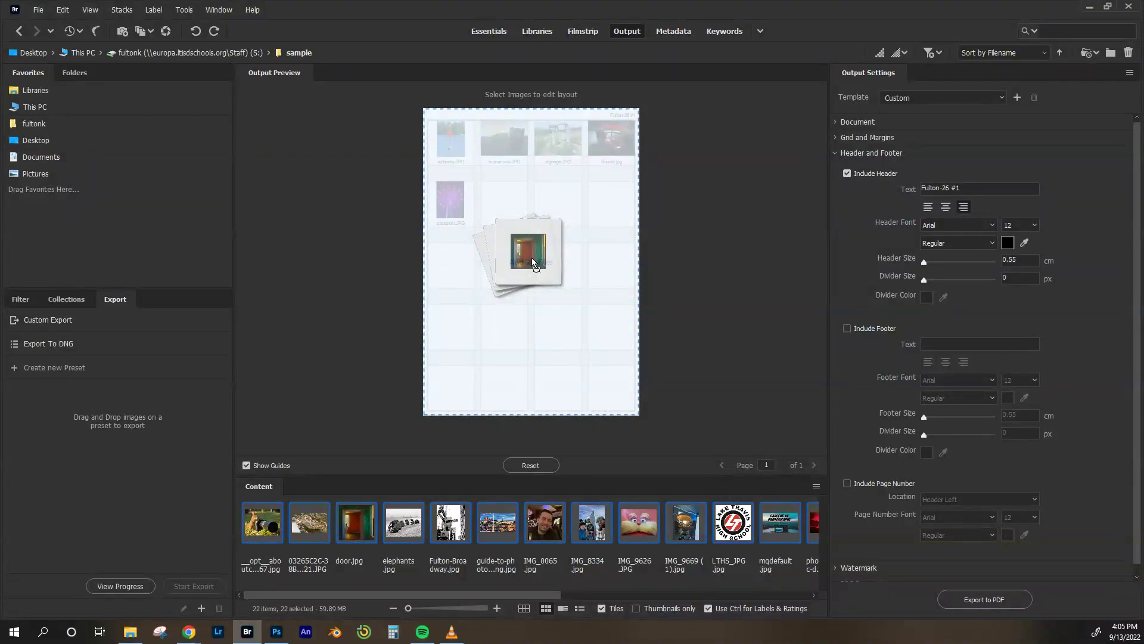
- Drop the 22 images onto the contact sheet, filling two pages
{"action": "left_click_drag", "start_coordinate": [531, 257], "coordinate": [533, 261]}
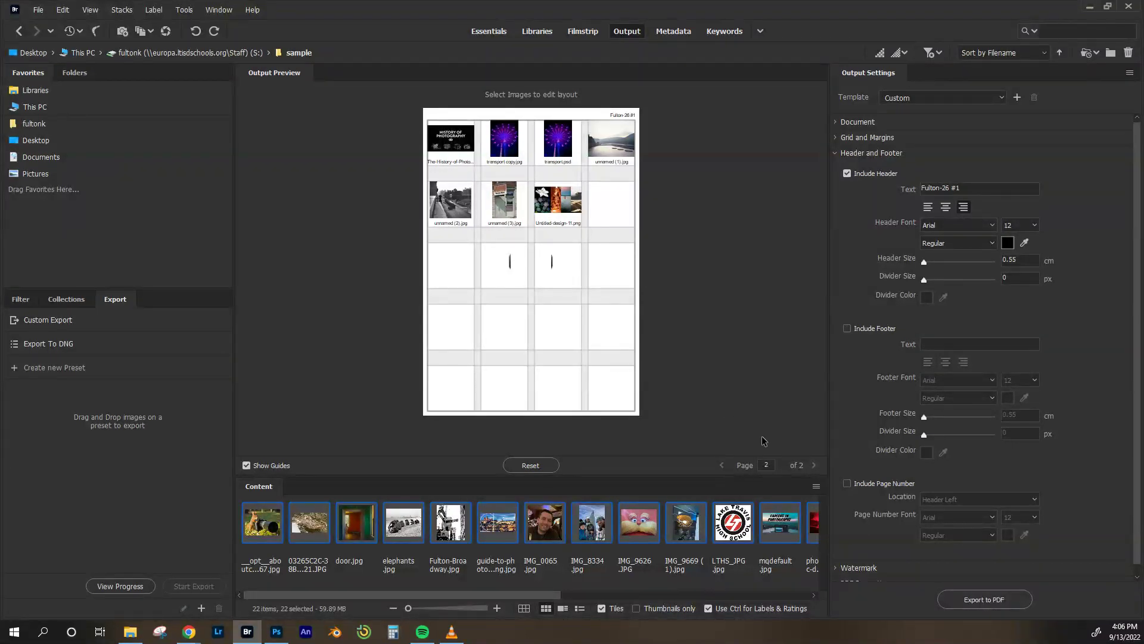
{"action": "left_click", "coordinate": [564, 595]}
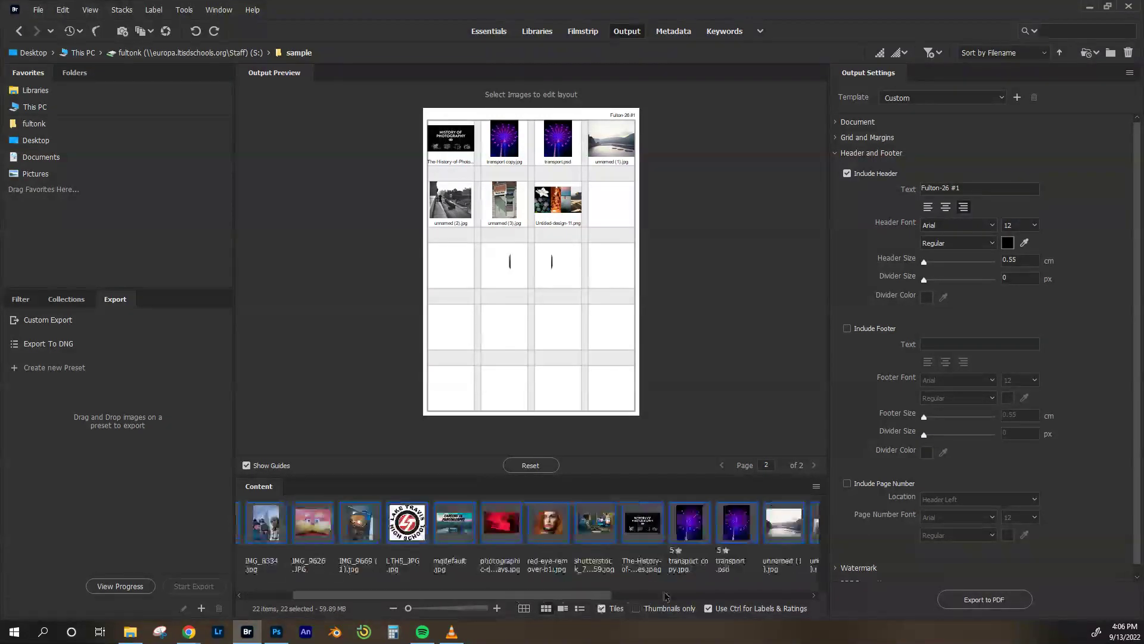
- Reset the preview, drop all selected images onto the page again, and return to page 1
{"action": "scroll", "coordinate": [563, 595], "scroll_direction": "up", "scroll_amount": 3}
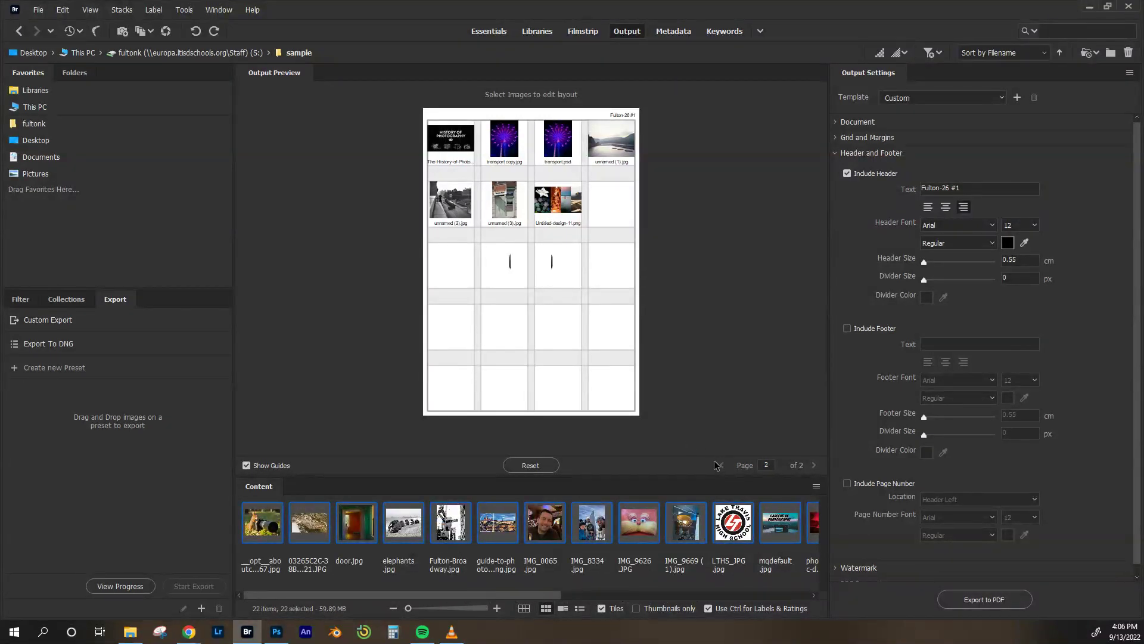
{"action": "left_click", "coordinate": [516, 462]}
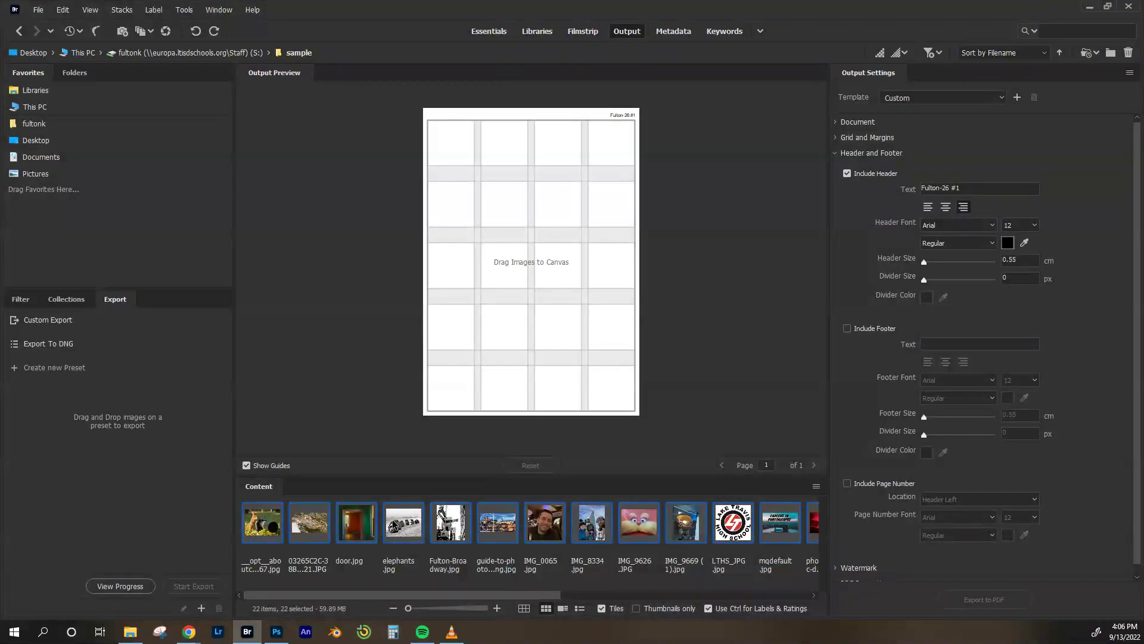
{"action": "left_click_drag", "start_coordinate": [357, 522], "coordinate": [513, 241]}
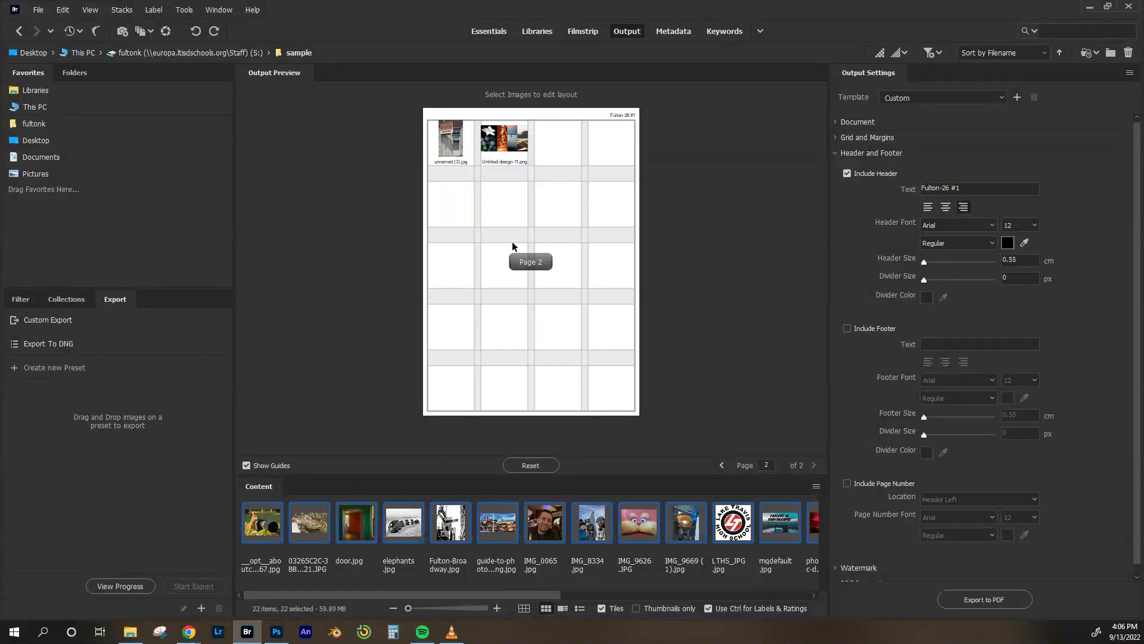
{"action": "left_click", "coordinate": [722, 465]}
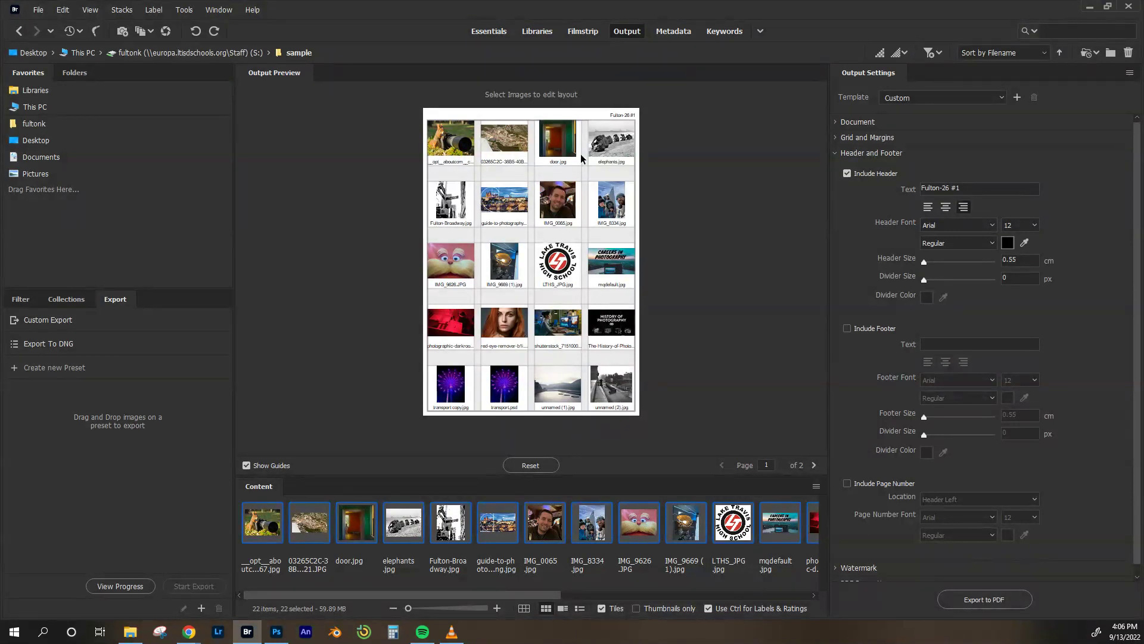
{"action": "left_click", "coordinate": [1000, 102]}
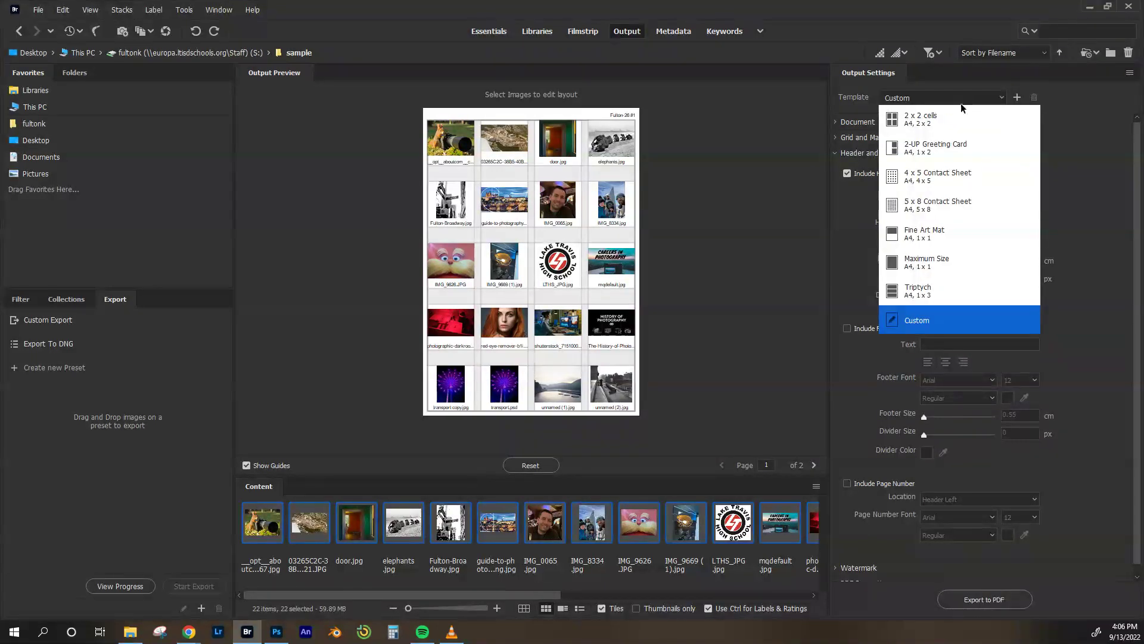
- Choose the 4 x 5 Contact Sheet template and review the Document and Header and Footer sections
{"action": "left_click", "coordinate": [908, 177]}
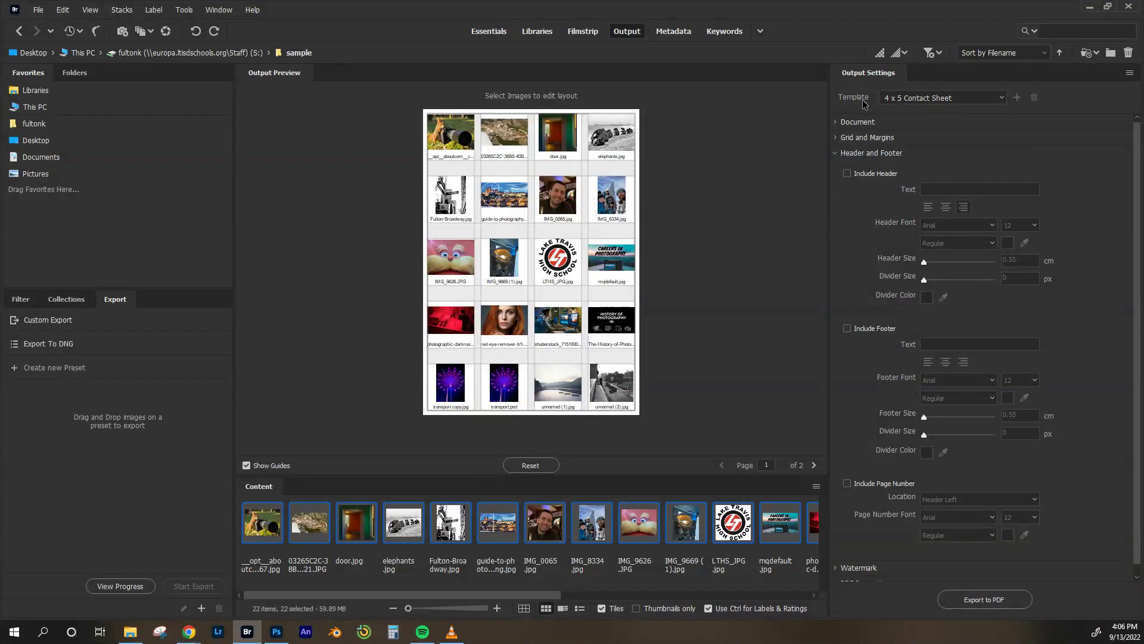
{"action": "left_click", "coordinate": [836, 154]}
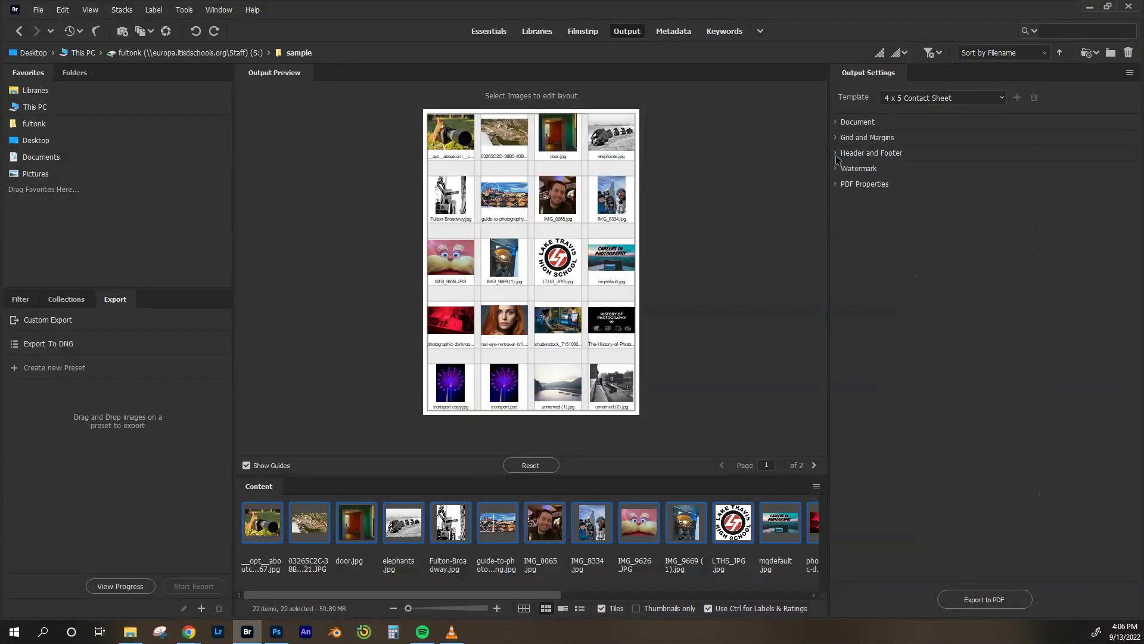
{"action": "left_click", "coordinate": [837, 123]}
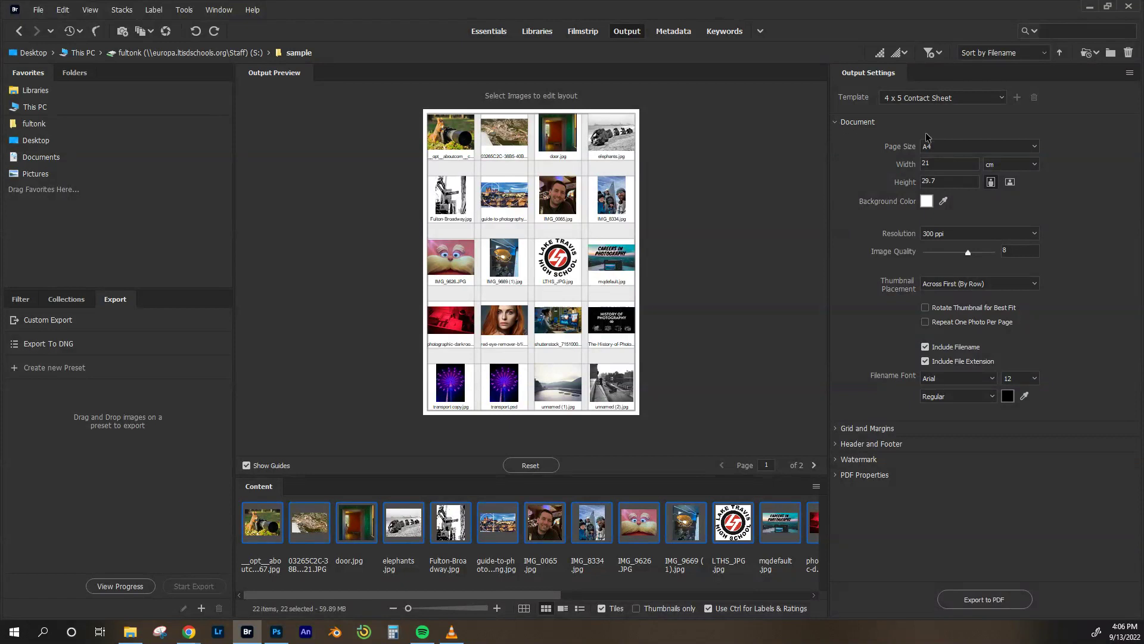
{"action": "left_click", "coordinate": [835, 122]}
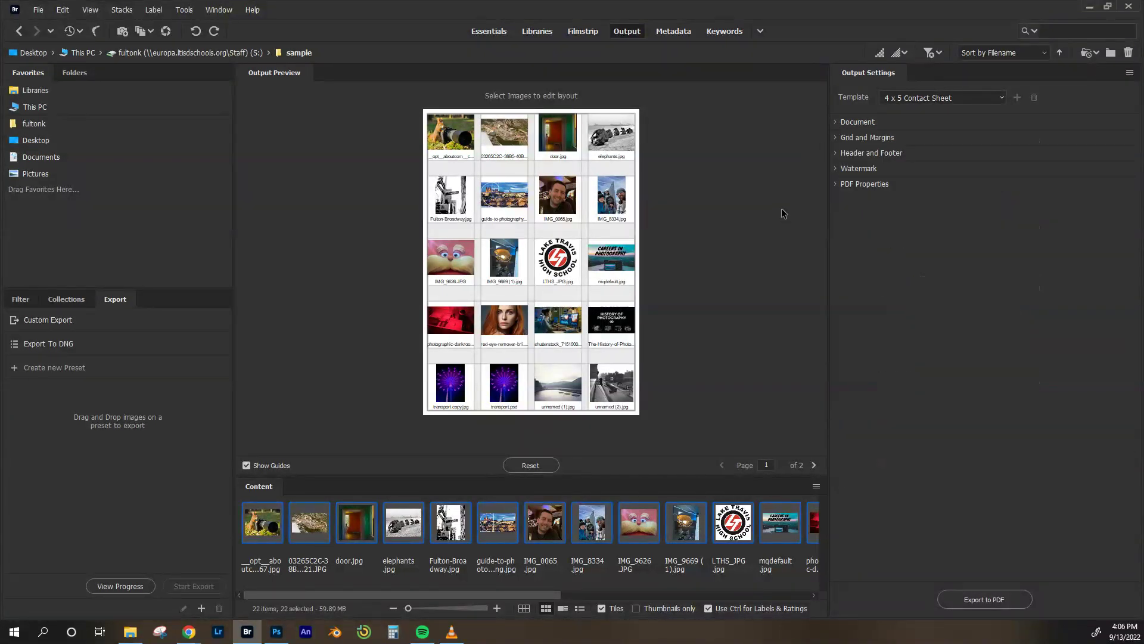
{"action": "left_click", "coordinate": [836, 156]}
- Turn on Include Header with text of the author's name followed by '-assignment title'
{"action": "left_click", "coordinate": [847, 174]}
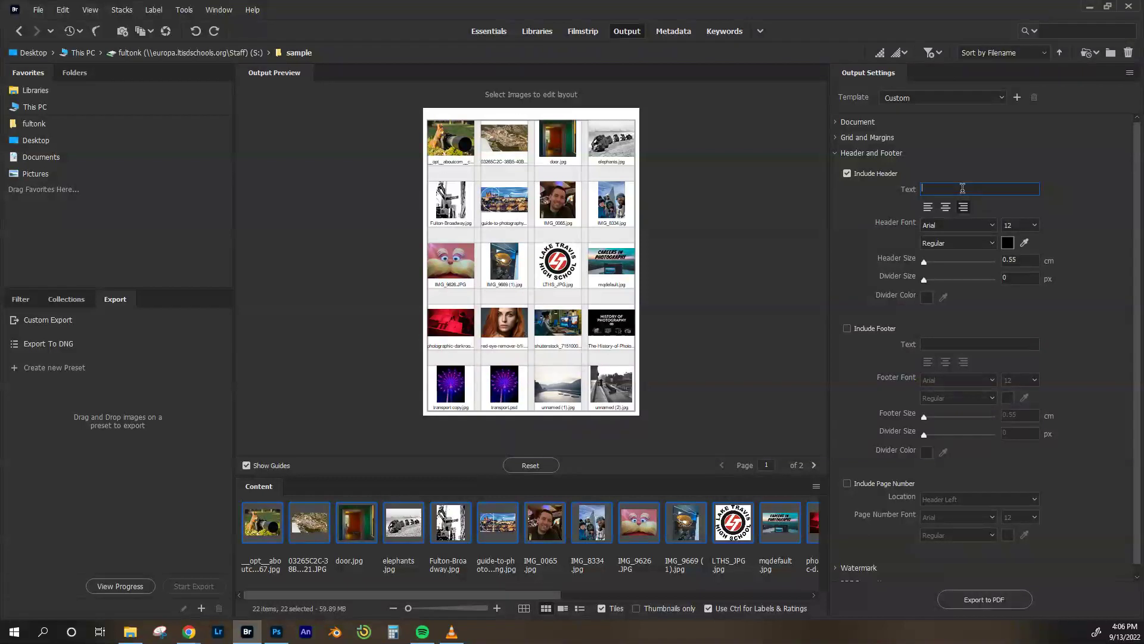
{"action": "left_click", "coordinate": [963, 188]}
{"action": "type", "text": "Fulton-assignment"}
{"action": "type", "text": "title"}
{"action": "scroll", "coordinate": [870, 356], "scroll_direction": "down", "scroll_amount": 1}
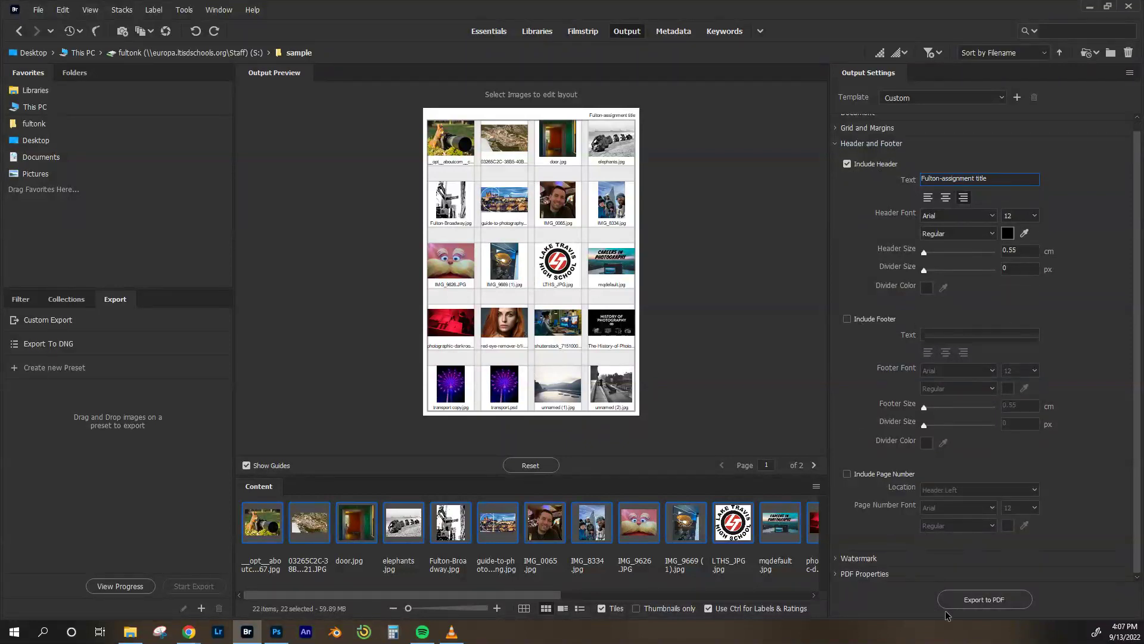
- Export the contact sheet as a PDF into the S: drive's sample folder, named with the author's name and '-A'
{"action": "left_click", "coordinate": [975, 601]}
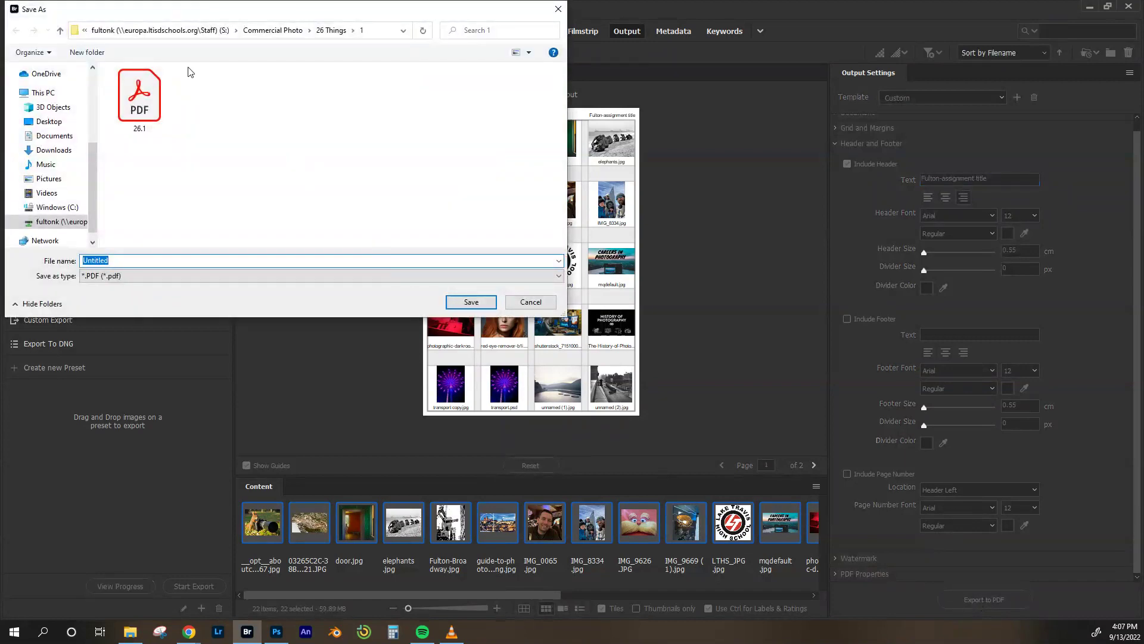
{"action": "left_click", "coordinate": [55, 225]}
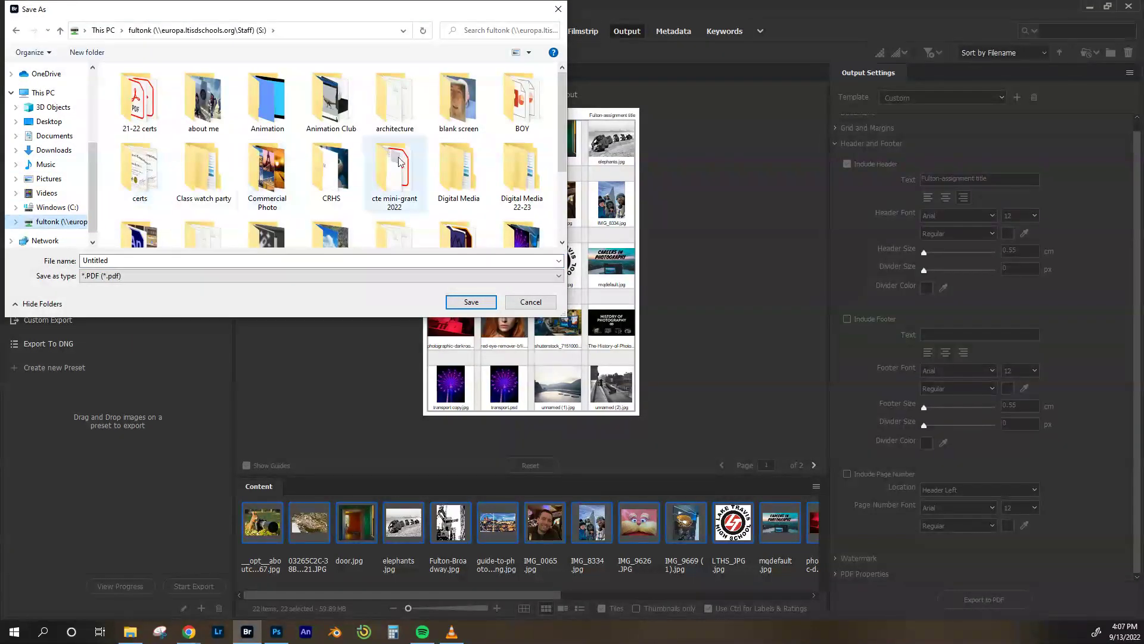
{"action": "scroll", "coordinate": [410, 177], "scroll_direction": "down", "scroll_amount": 1}
{"action": "scroll", "coordinate": [410, 177], "scroll_direction": "down", "scroll_amount": 1}
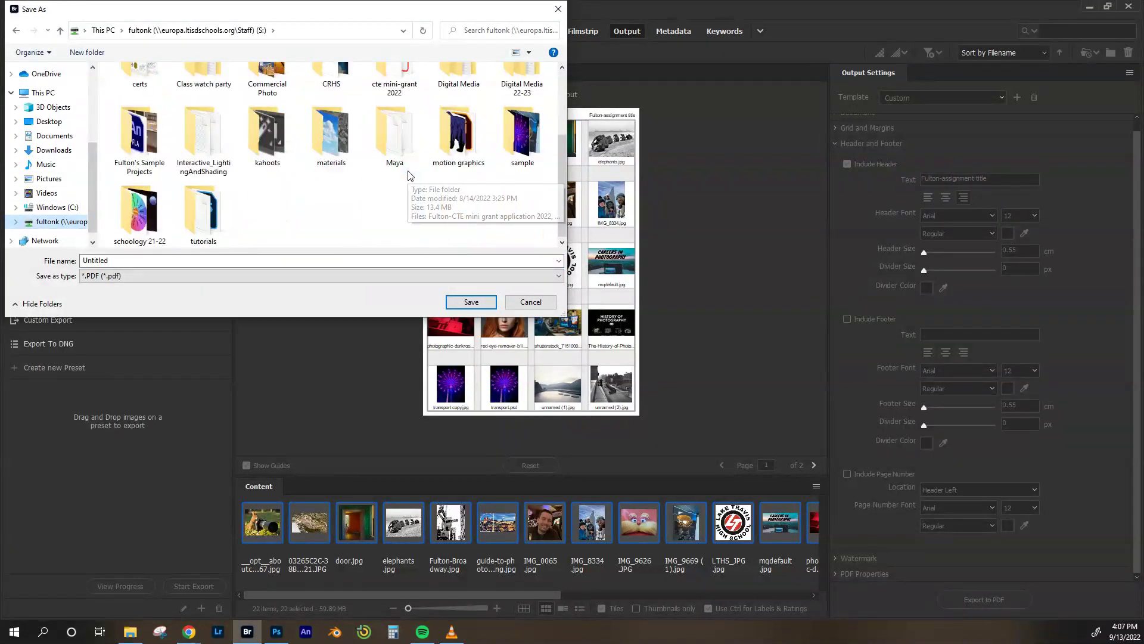
{"action": "double_click", "coordinate": [525, 134]}
{"action": "double_click", "coordinate": [119, 260]}
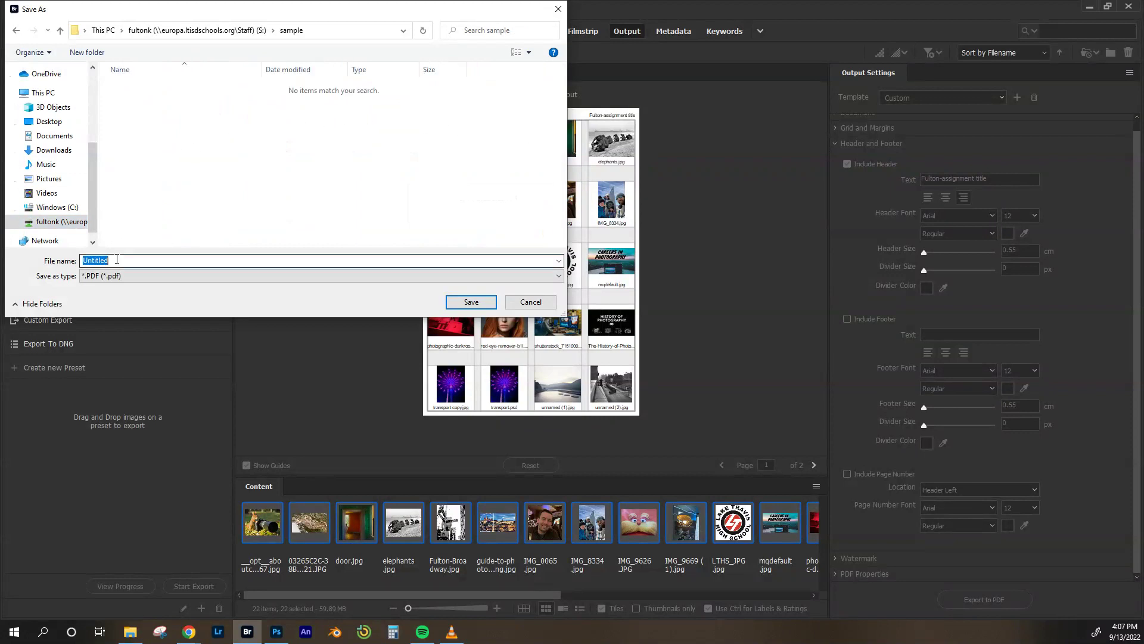
{"action": "type", "text": "Fulto"}
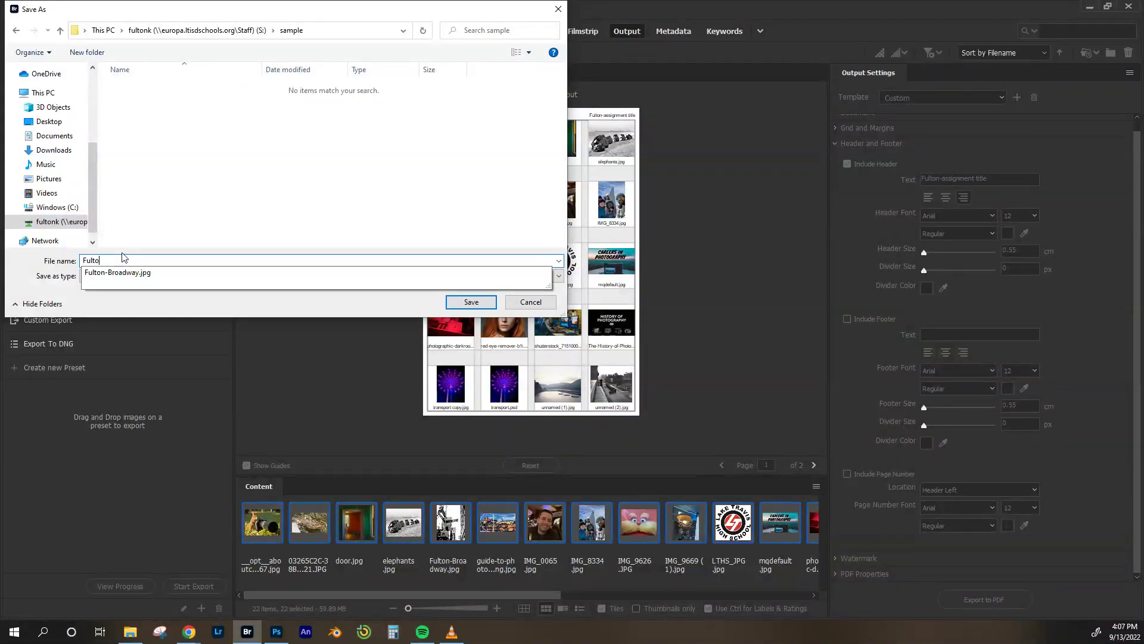
{"action": "type", "text": "n-Assignment Title"}
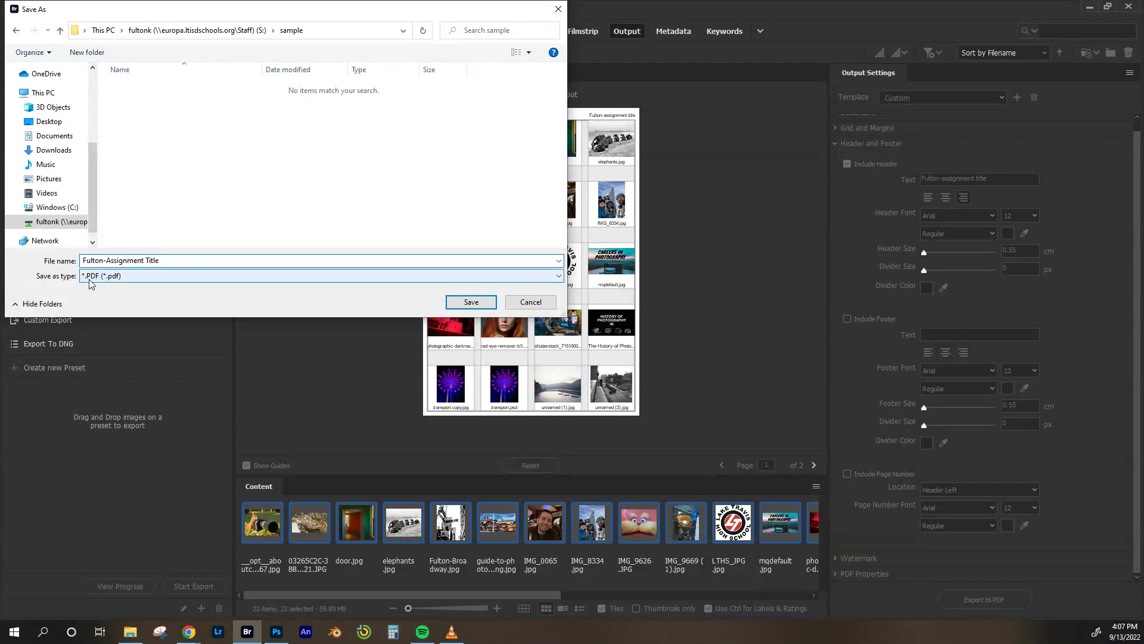
{"action": "left_click", "coordinate": [466, 300]}
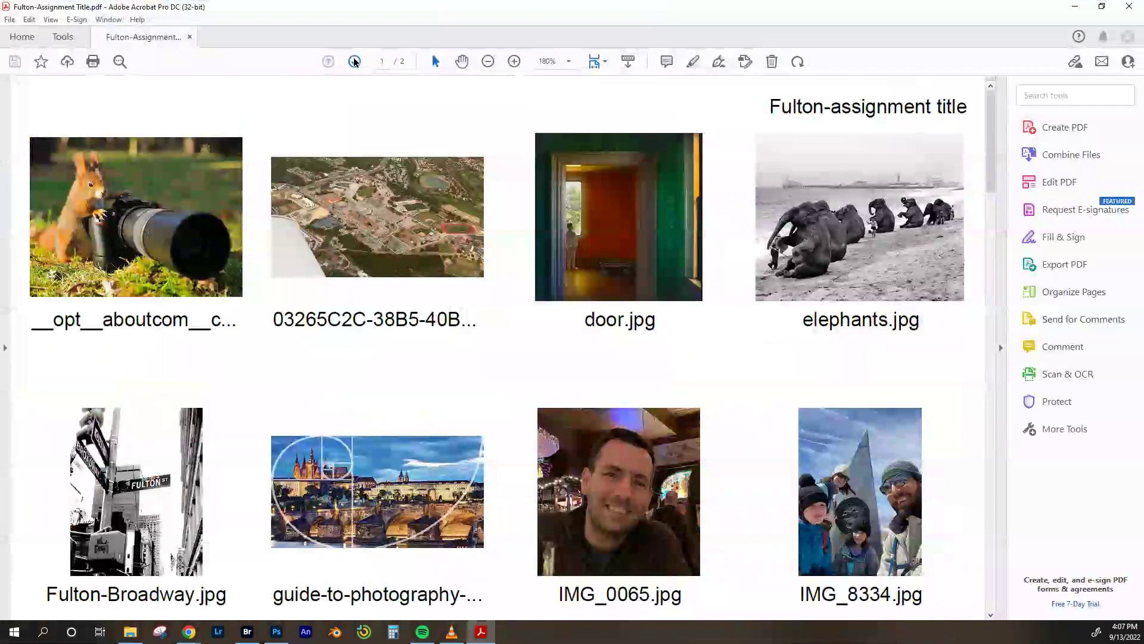
- Zoom out in Acrobat to view both PDF pages, then close Acrobat
{"action": "left_click", "coordinate": [487, 62]}
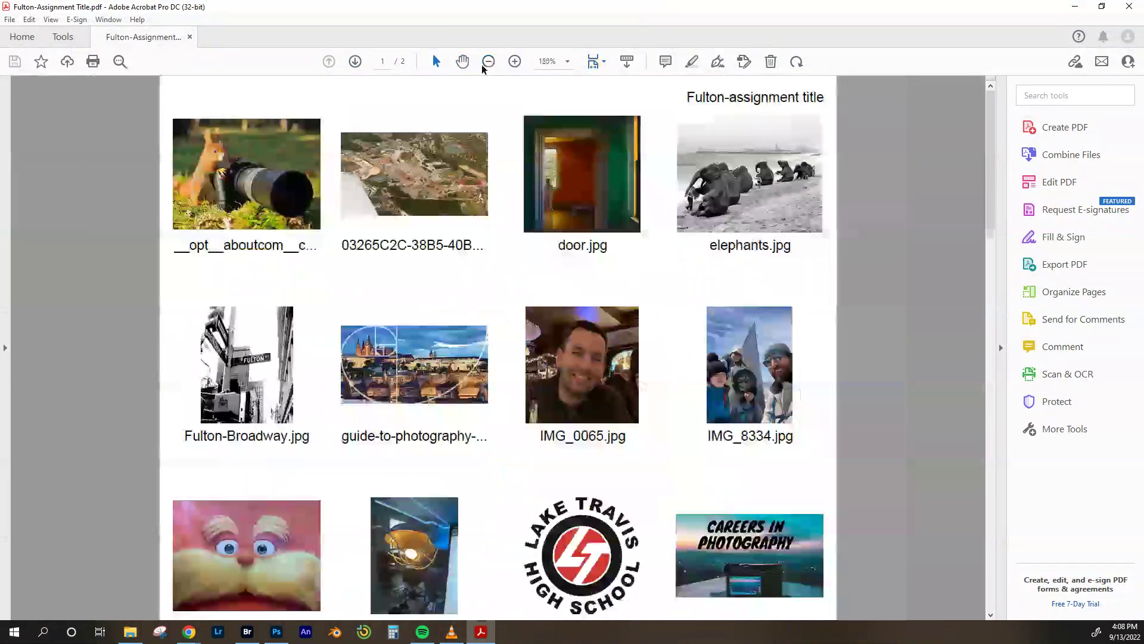
{"action": "left_click", "coordinate": [488, 62]}
{"action": "left_click", "coordinate": [488, 62]}
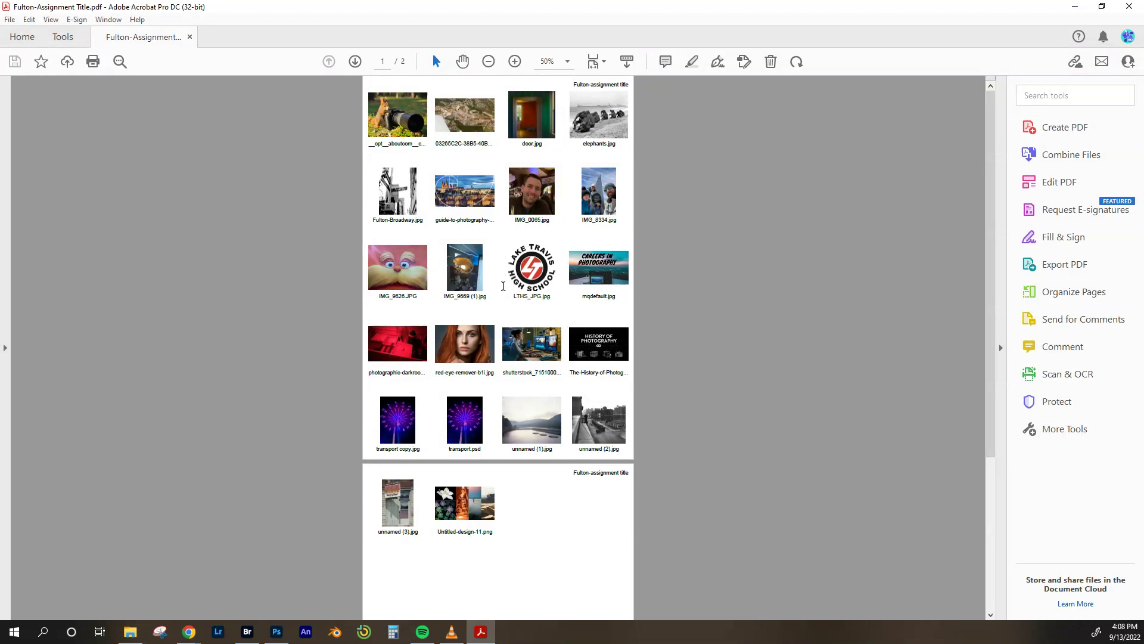
{"action": "left_click", "coordinate": [1134, 9]}
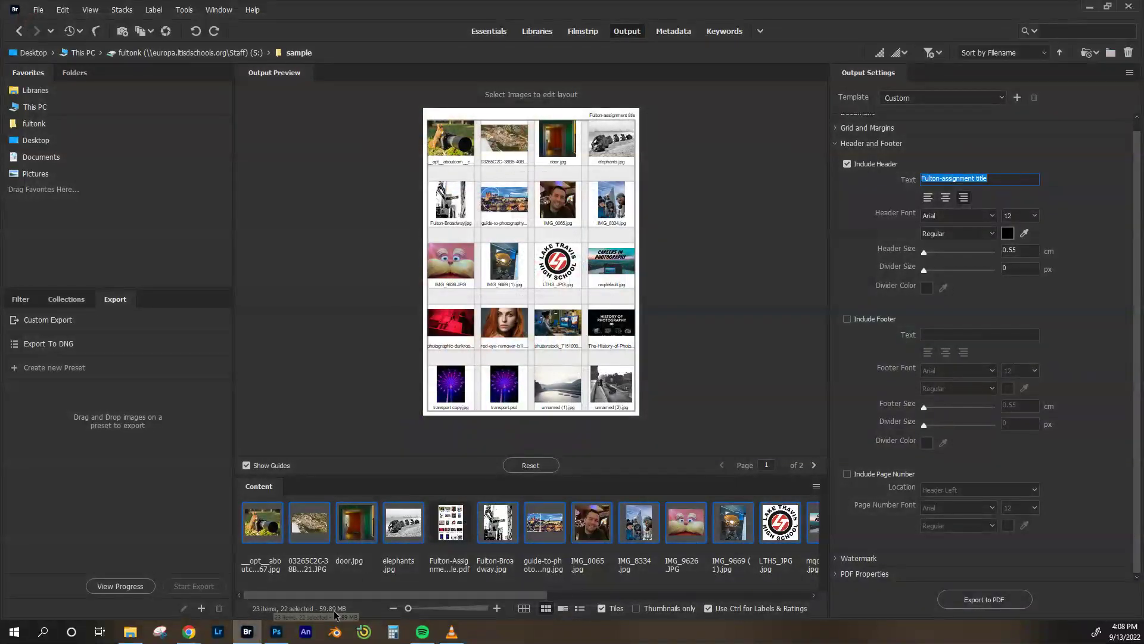
- Browse the S: drive's sample folder in File Explorer and select the exported Assignment Title PDF
{"action": "left_click", "coordinate": [130, 632]}
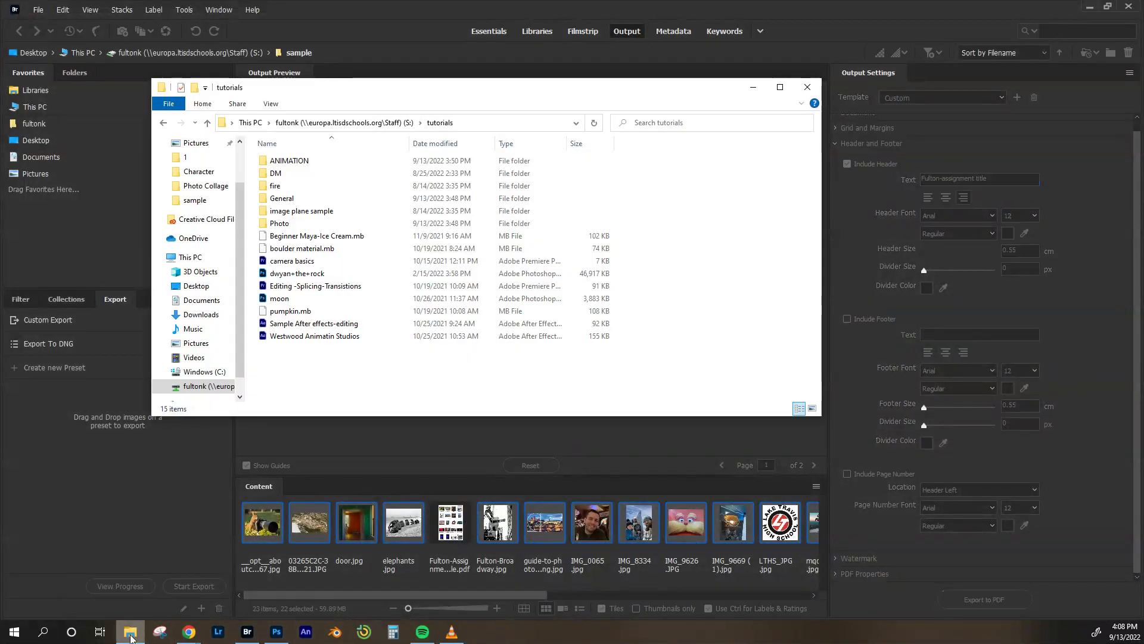
{"action": "left_click", "coordinate": [200, 386]}
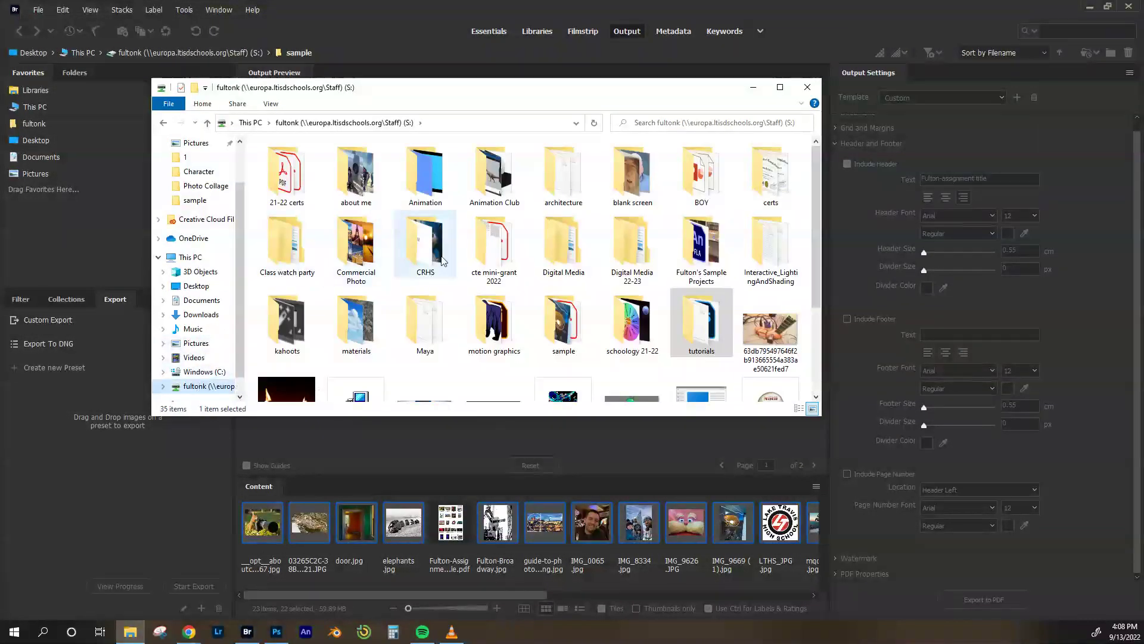
{"action": "double_click", "coordinate": [574, 323]}
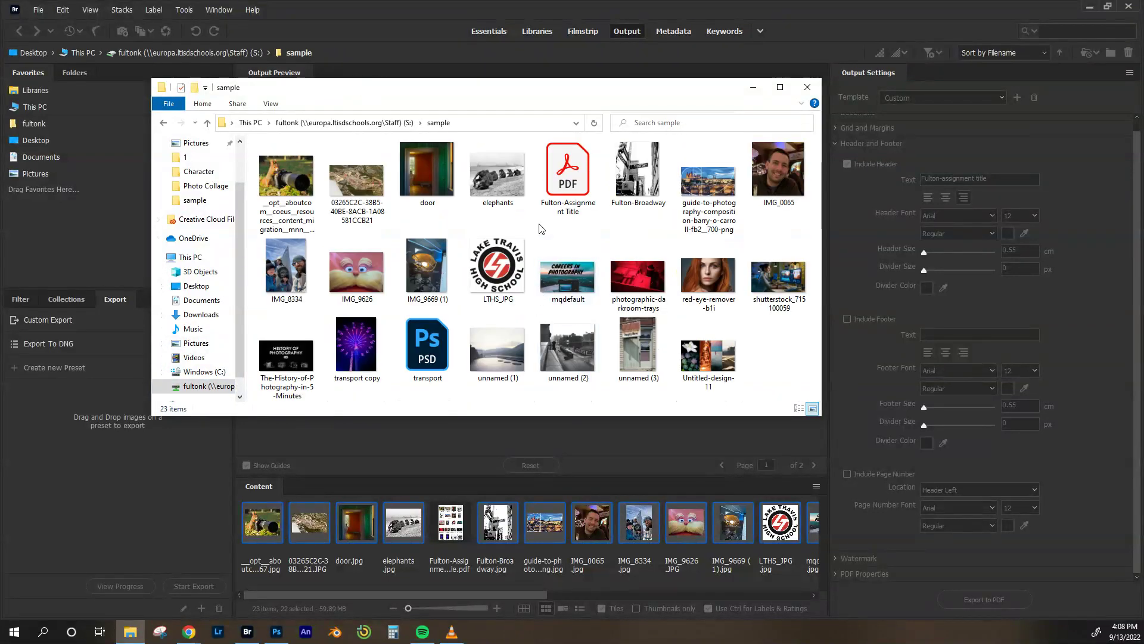
{"action": "left_click", "coordinate": [568, 171]}
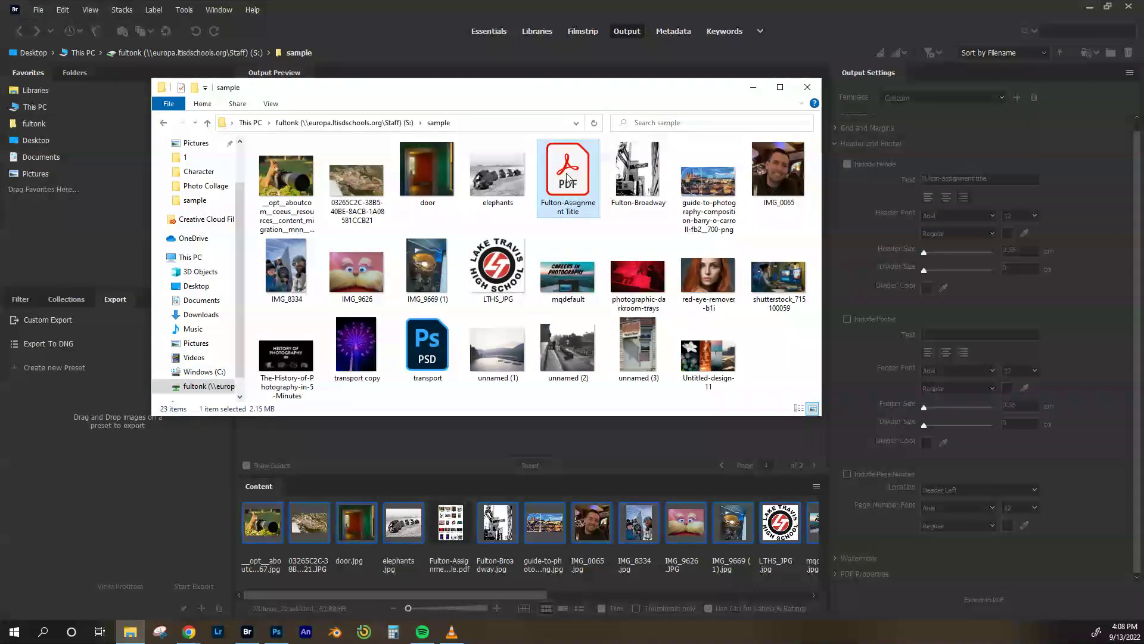